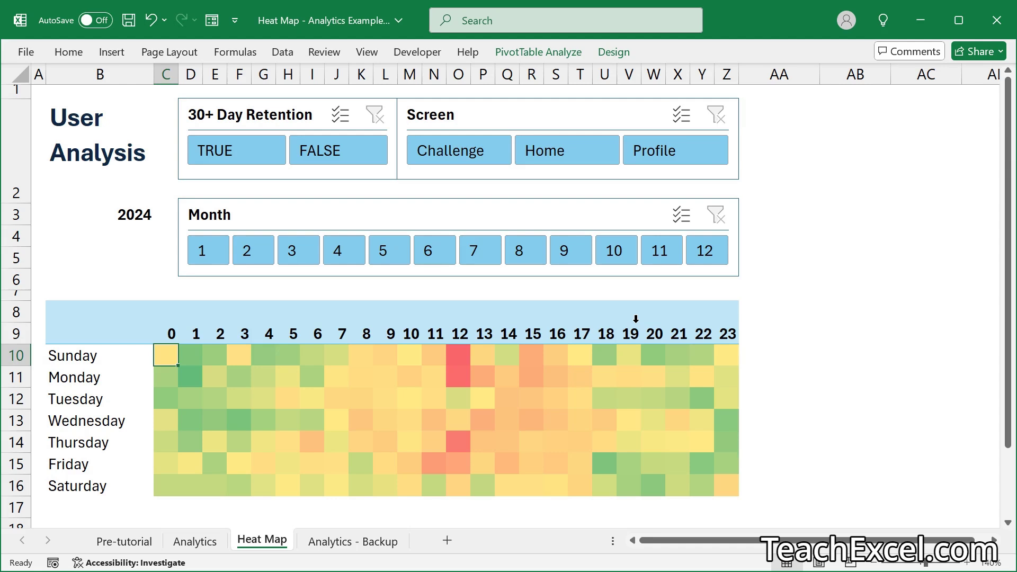
Filter the heat map to non-retained users, the Challenge screen and month 9, then clear those filters
{"action": "left_click", "coordinate": [333, 161]}
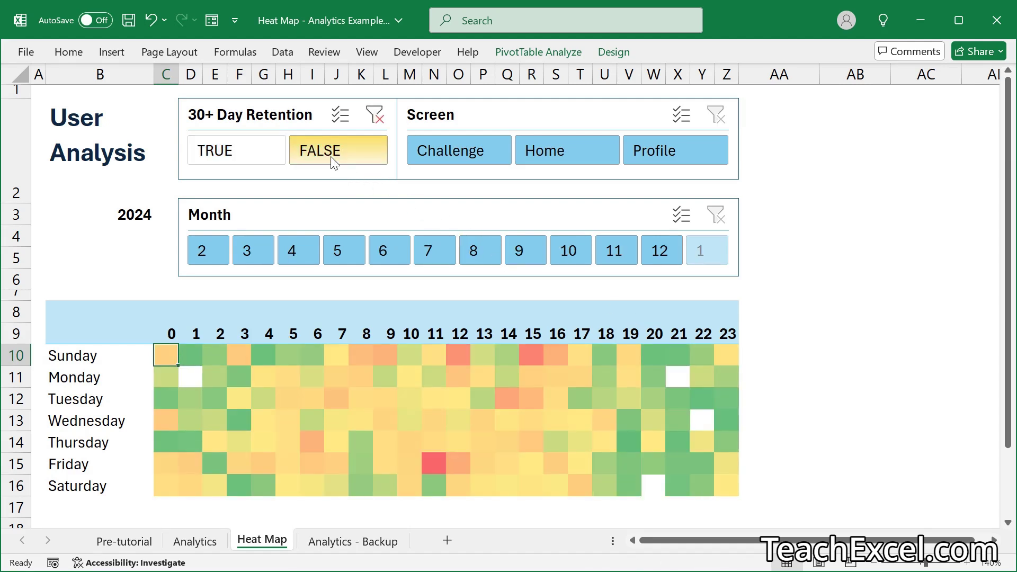
{"action": "left_click", "coordinate": [469, 159]}
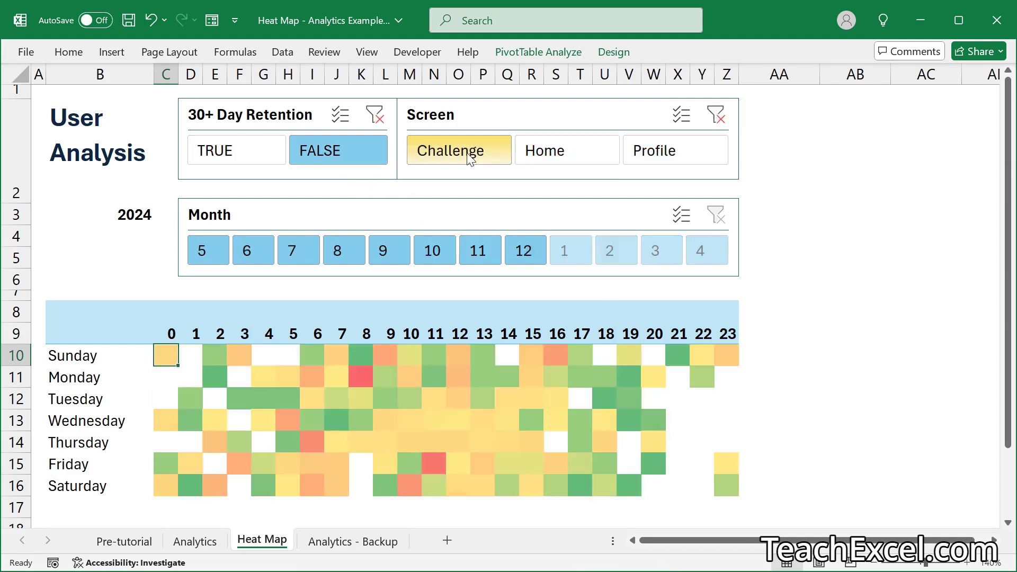
{"action": "left_click", "coordinate": [389, 253]}
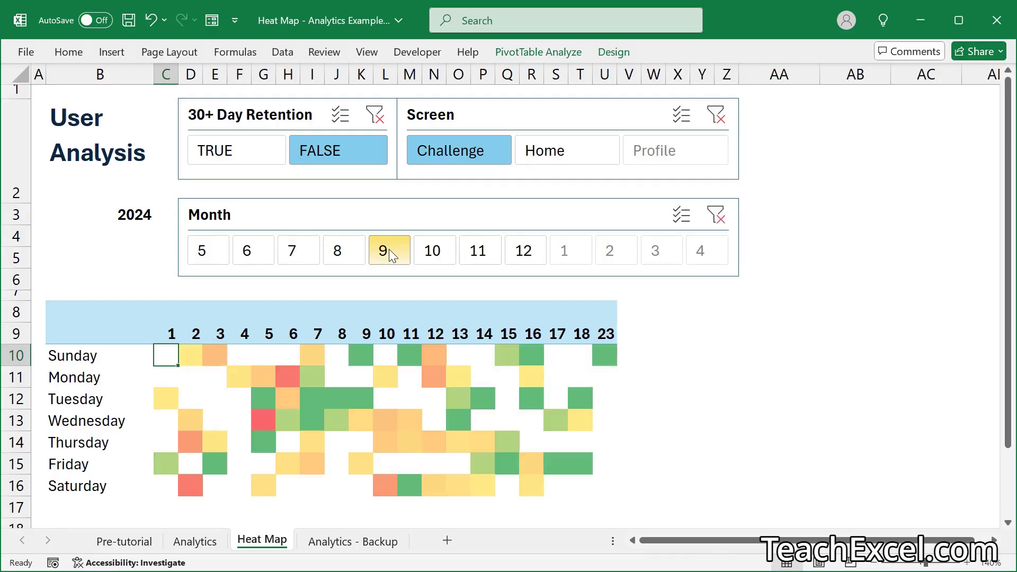
{"action": "left_click", "coordinate": [717, 215]}
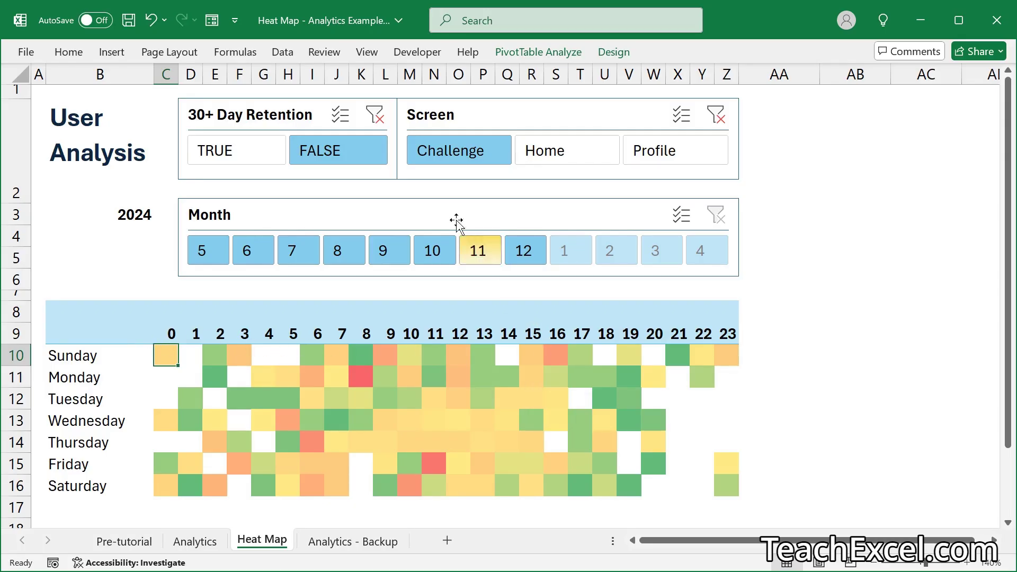
{"action": "left_click", "coordinate": [375, 116]}
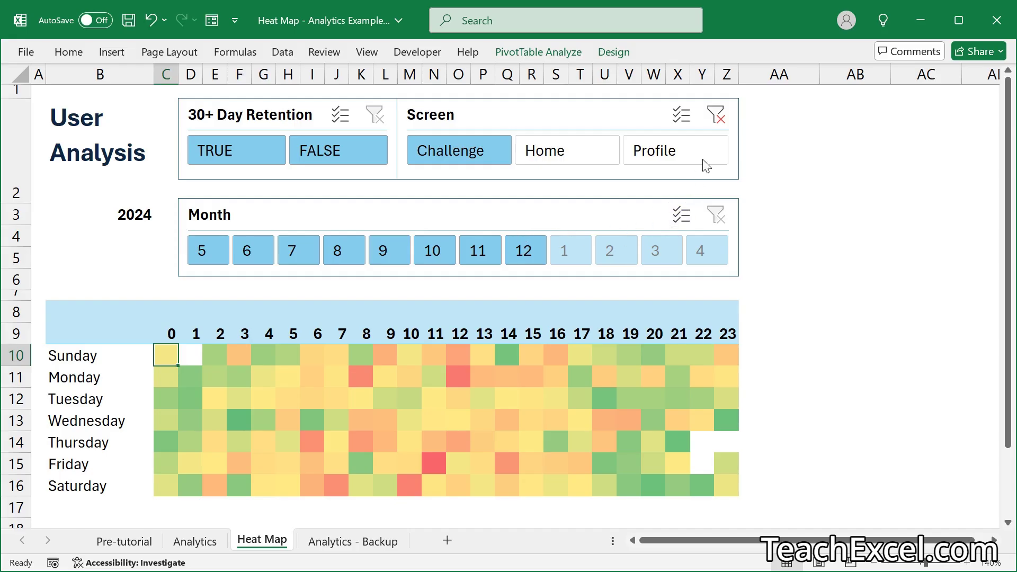
{"action": "left_click", "coordinate": [718, 119]}
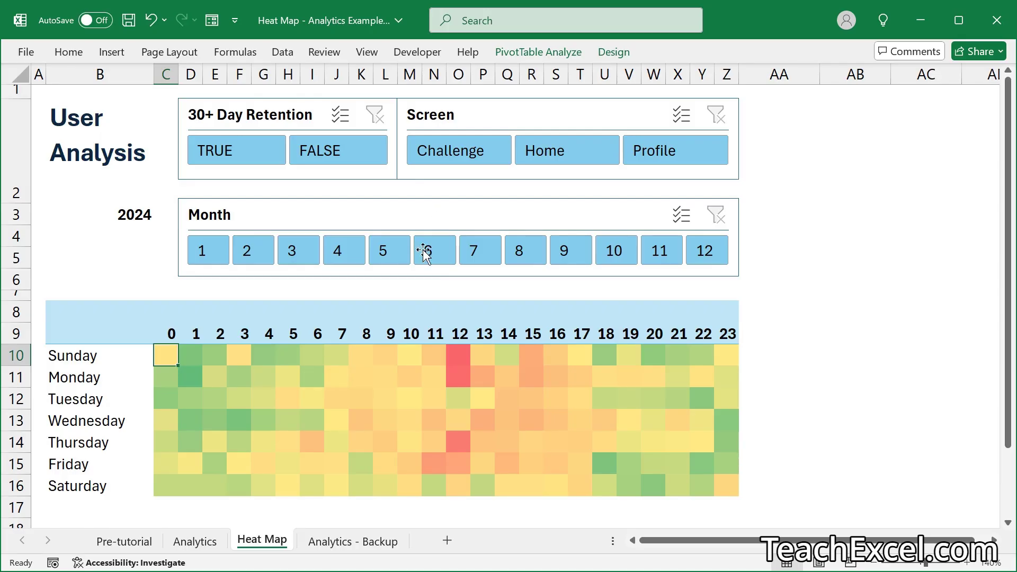
Inspect the PivotTable field list, then go to the Pre-tutorial raw data sheet
{"action": "left_click", "coordinate": [340, 414]}
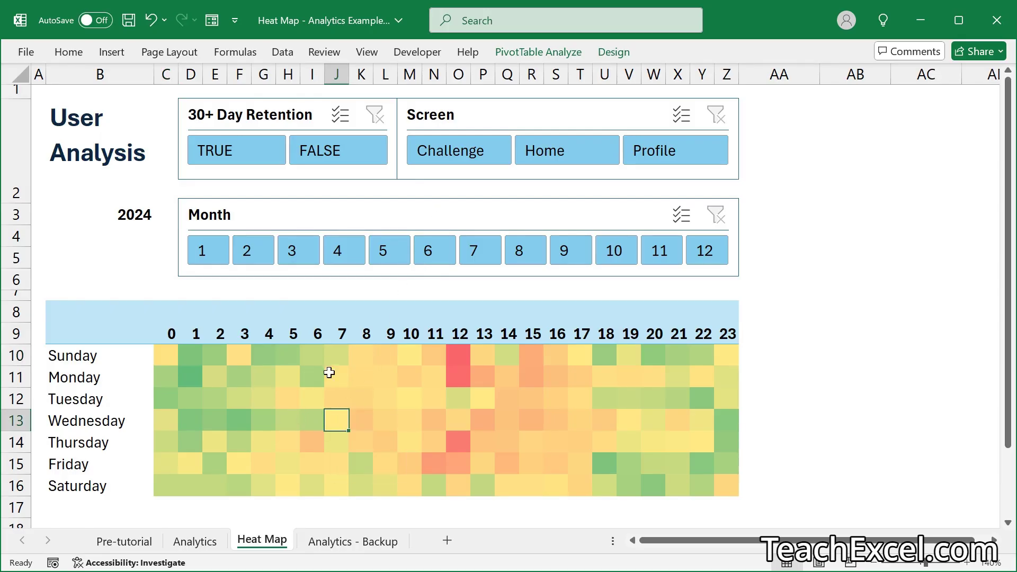
{"action": "left_click", "coordinate": [552, 48]}
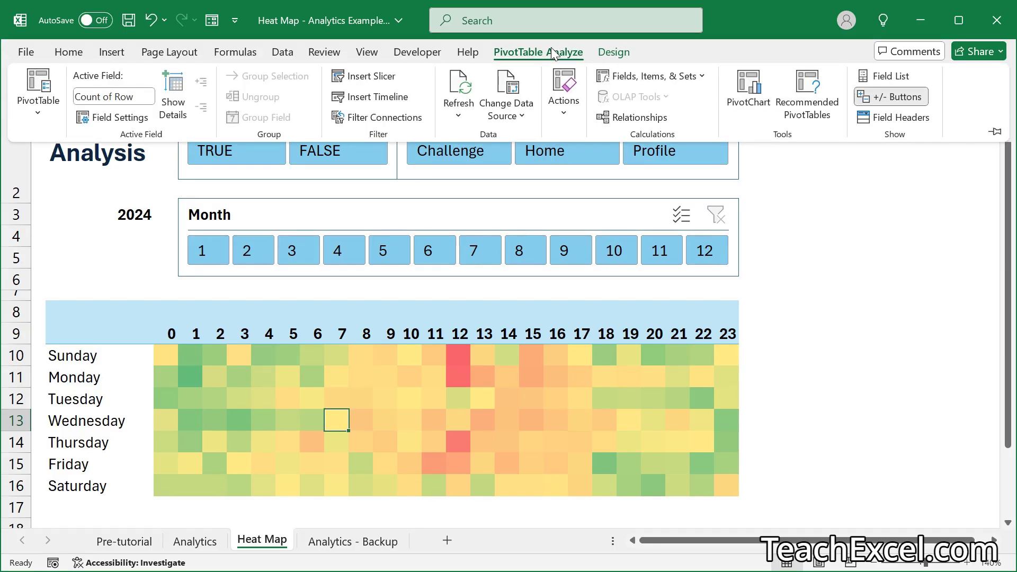
{"action": "left_click", "coordinate": [875, 76]}
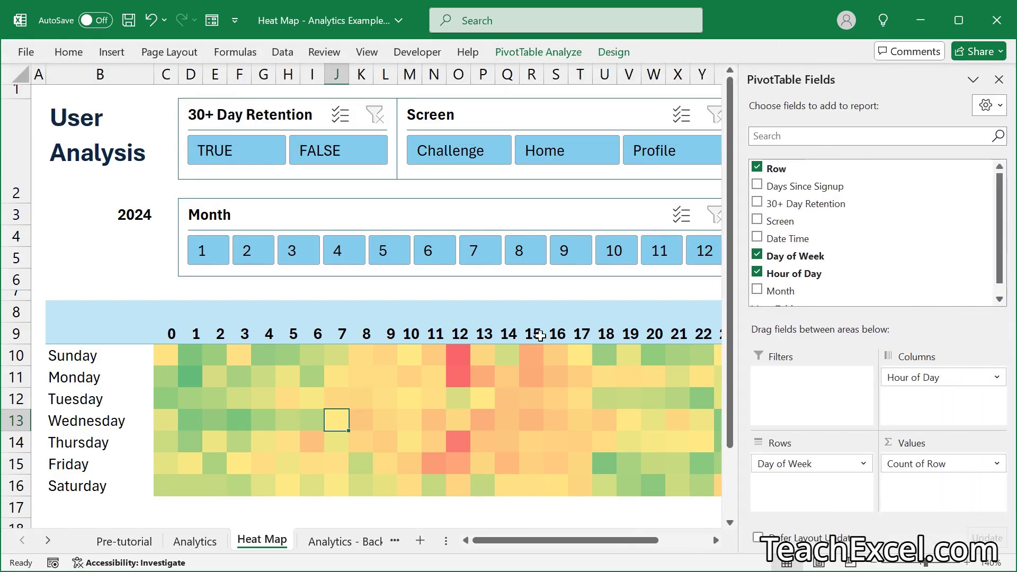
{"action": "left_click_drag", "start_coordinate": [795, 204], "coordinate": [514, 406]}
{"action": "mouse_move", "coordinate": [382, 426]}
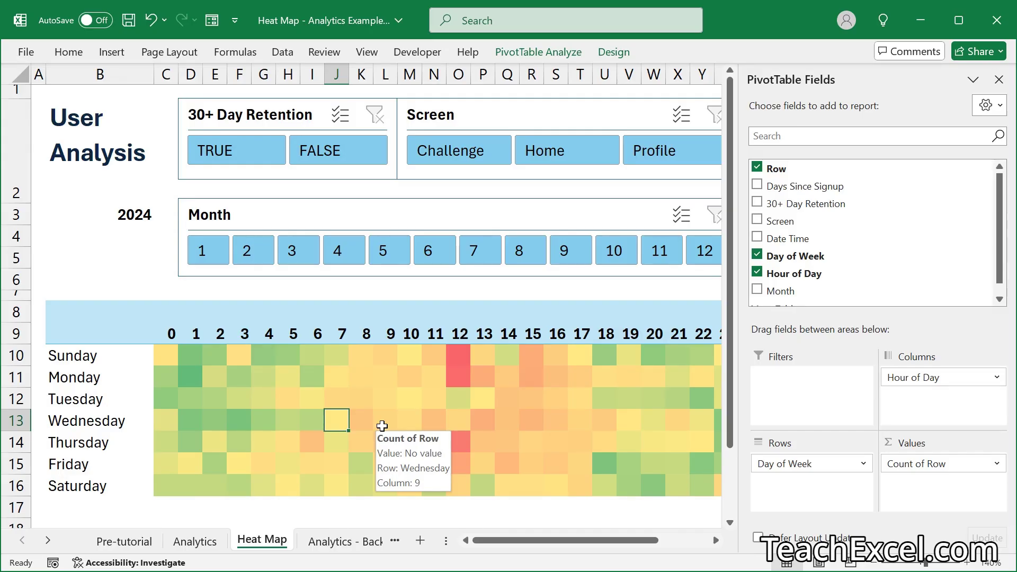
{"action": "left_click", "coordinate": [132, 544]}
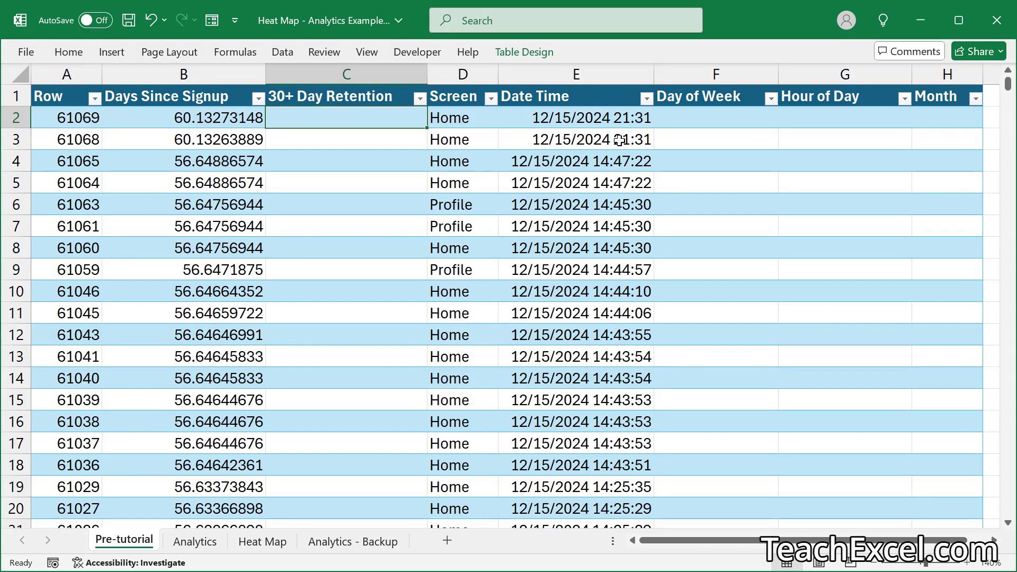
{"action": "left_click", "coordinate": [570, 120]}
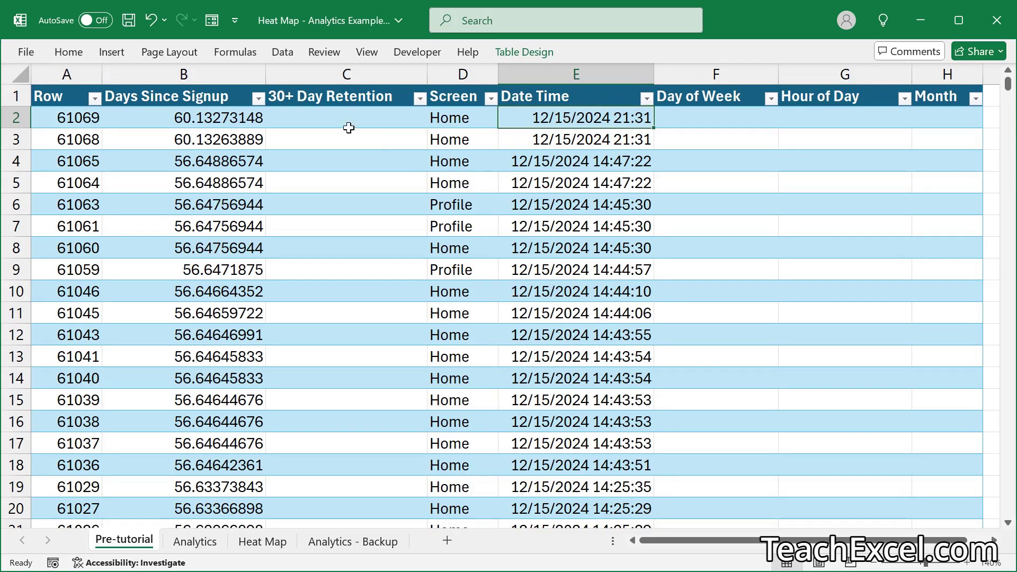
{"action": "left_click", "coordinate": [111, 56]}
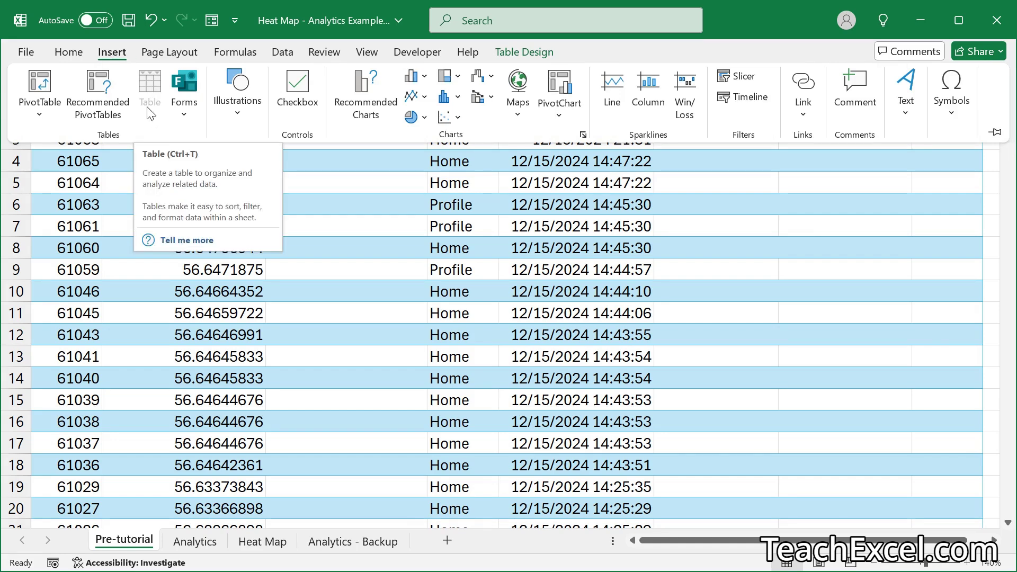
{"action": "left_click", "coordinate": [545, 223]}
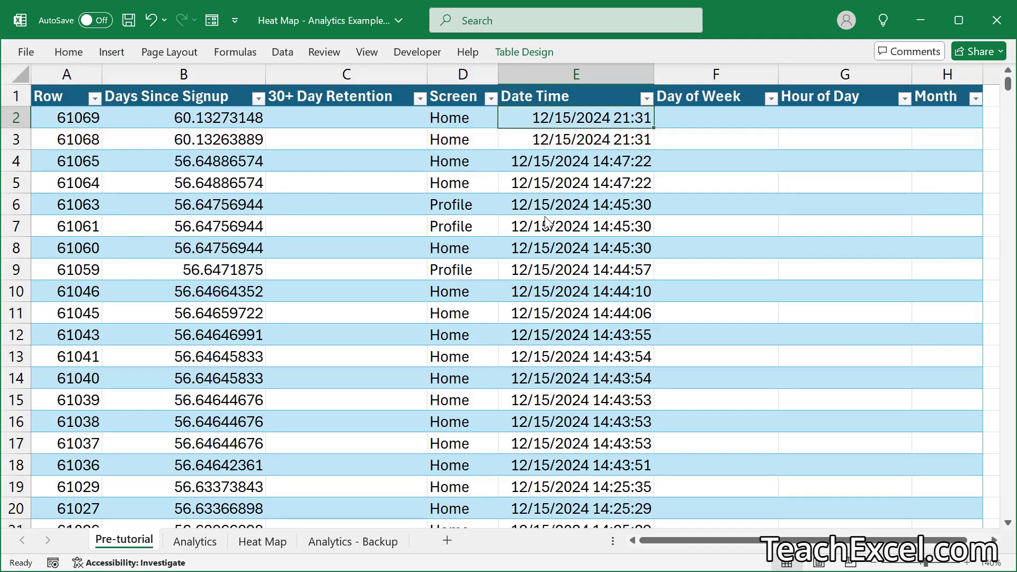
{"action": "left_click", "coordinate": [73, 51]}
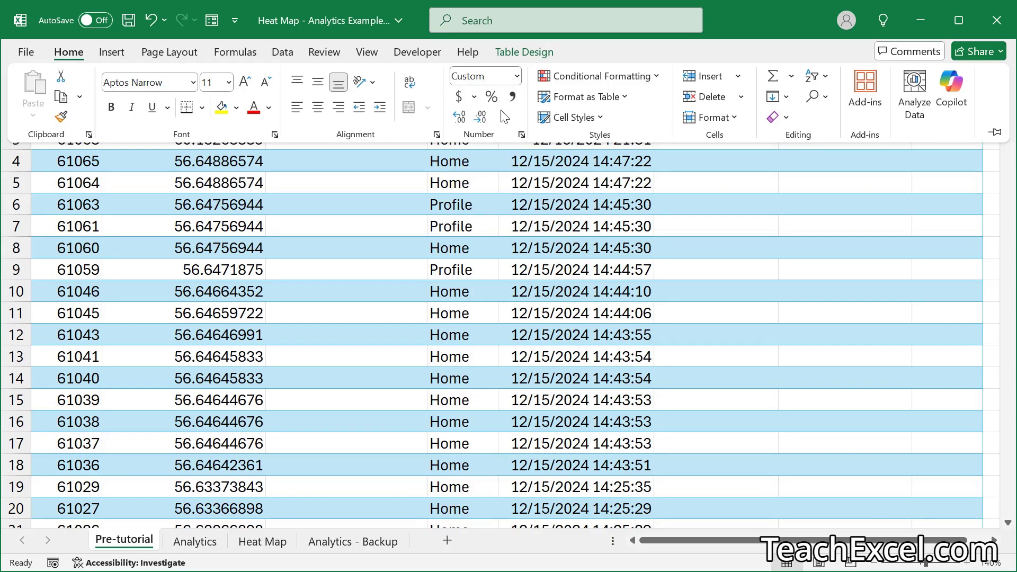
{"action": "left_click", "coordinate": [521, 136]}
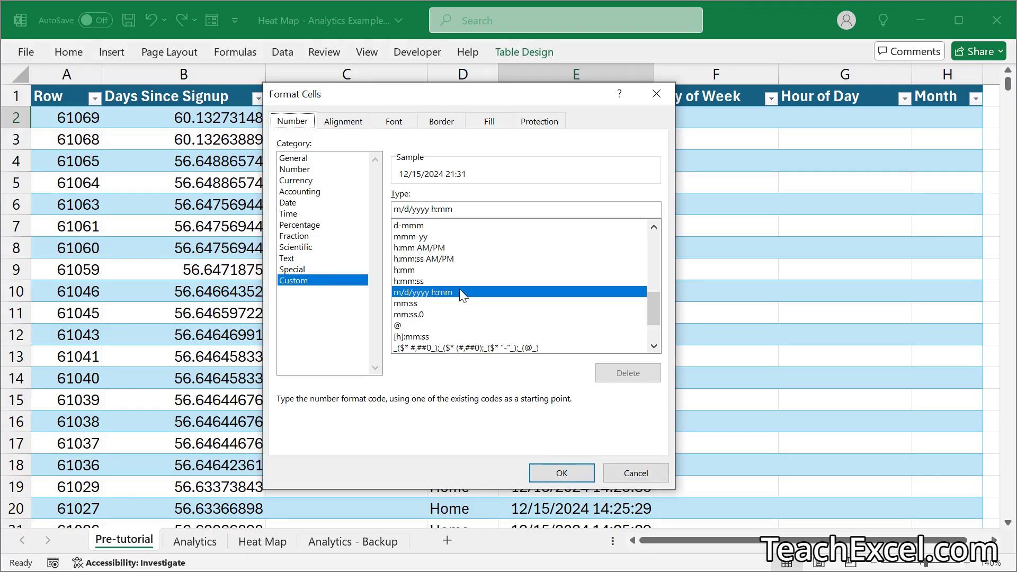
{"action": "left_click", "coordinate": [650, 467]}
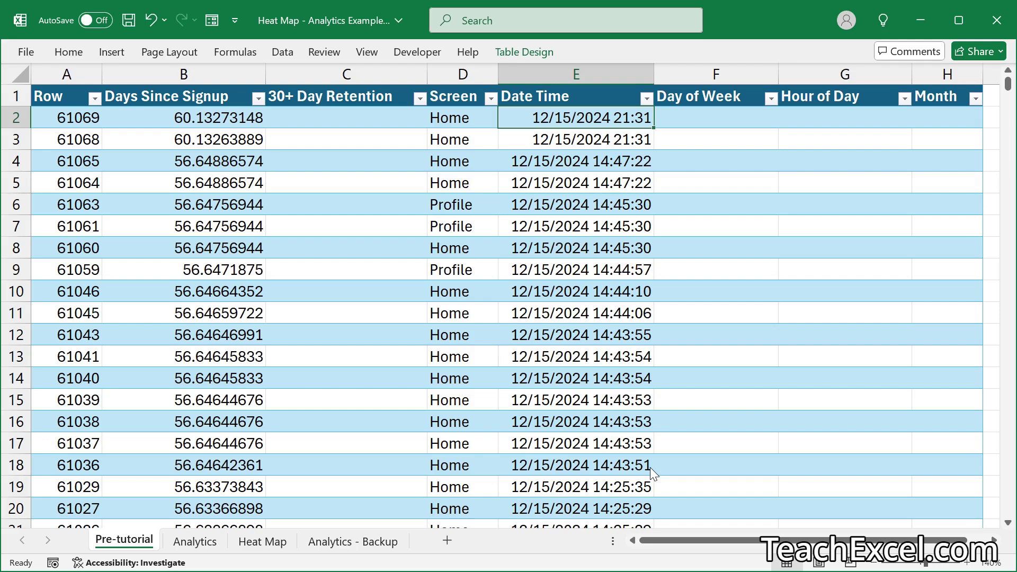
{"action": "left_click", "coordinate": [66, 53]}
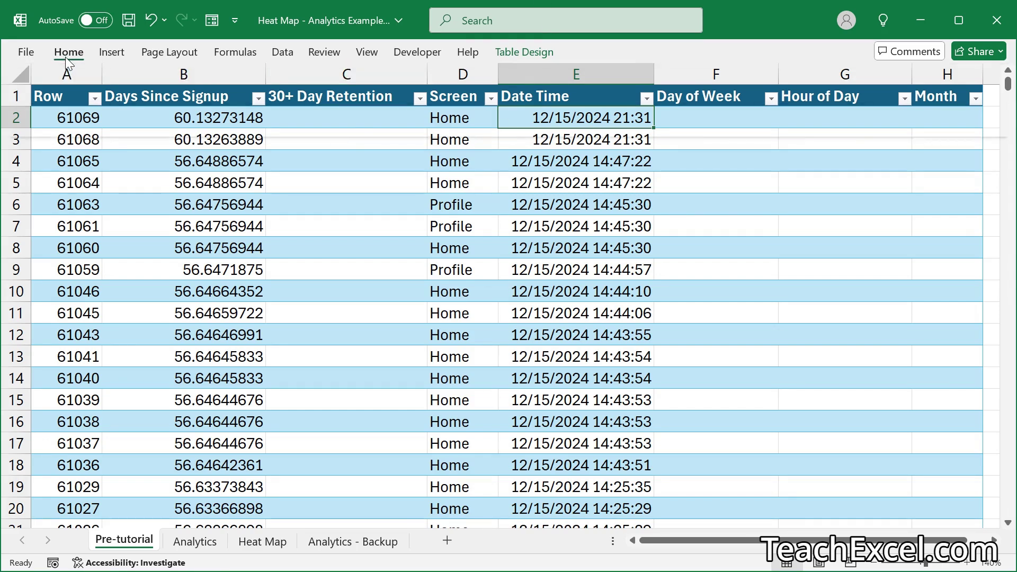
{"action": "left_click", "coordinate": [517, 77]}
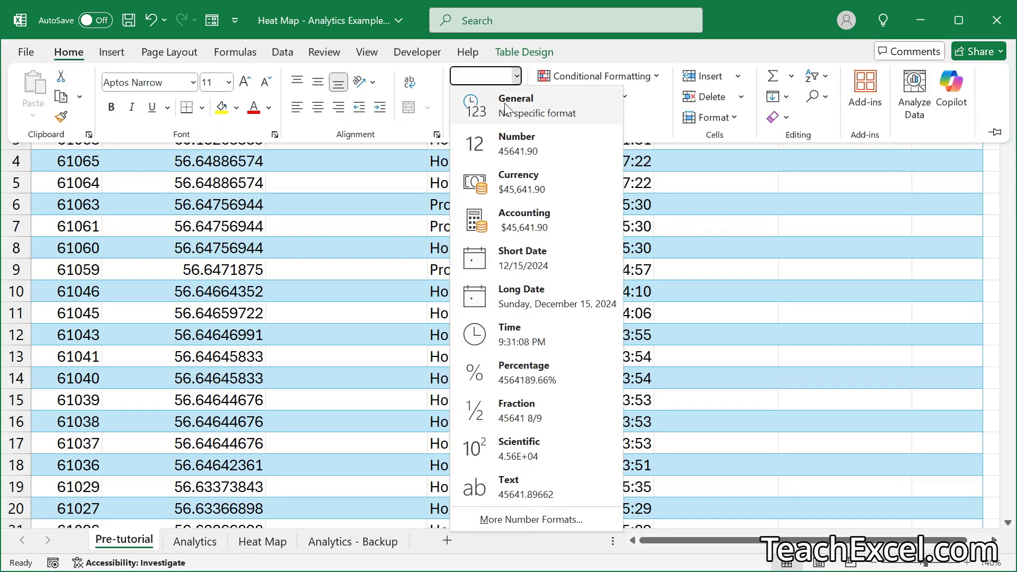
{"action": "left_click", "coordinate": [516, 105]}
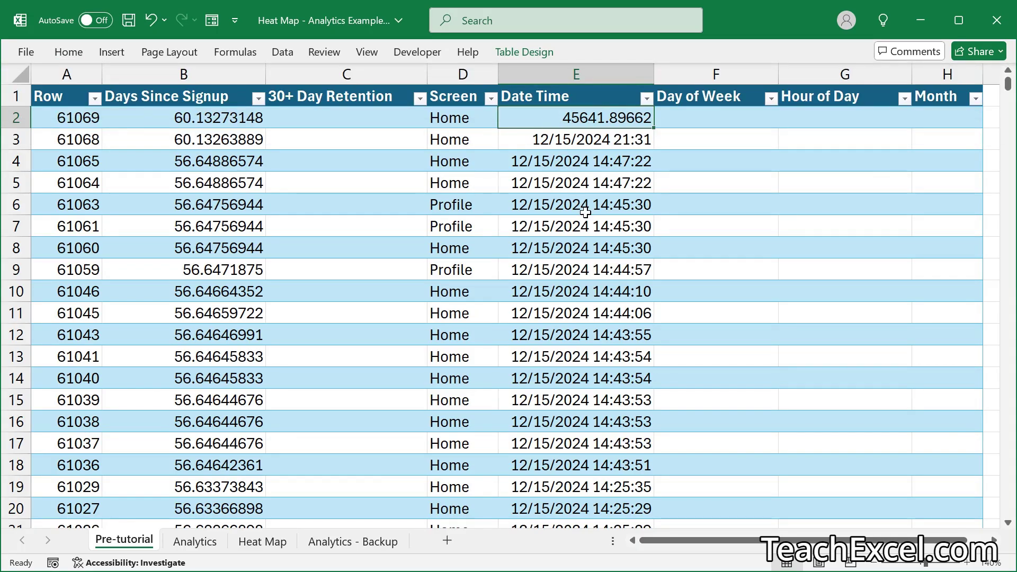
{"action": "key", "text": "ctrl+z"}
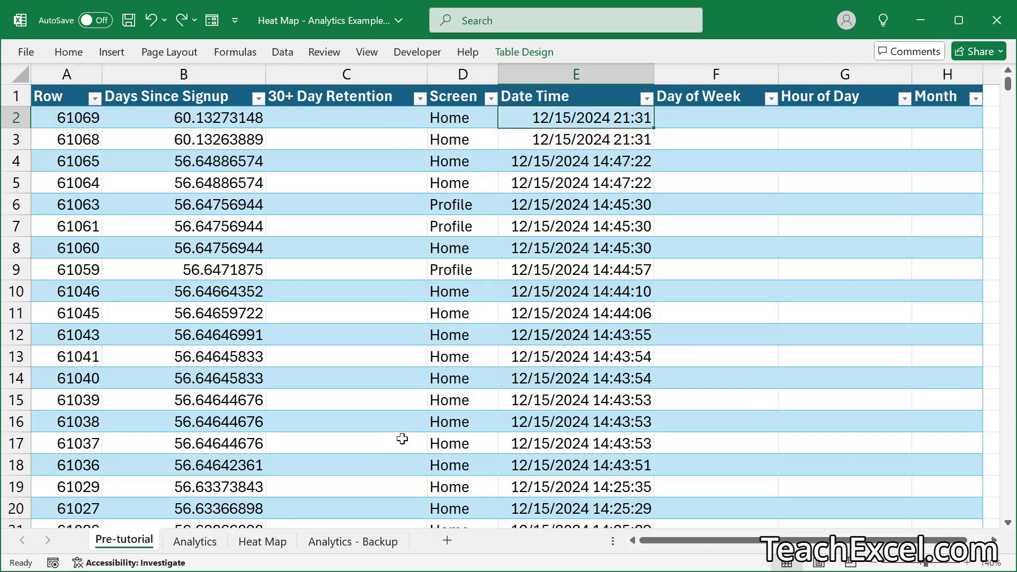
{"action": "left_click", "coordinate": [260, 540]}
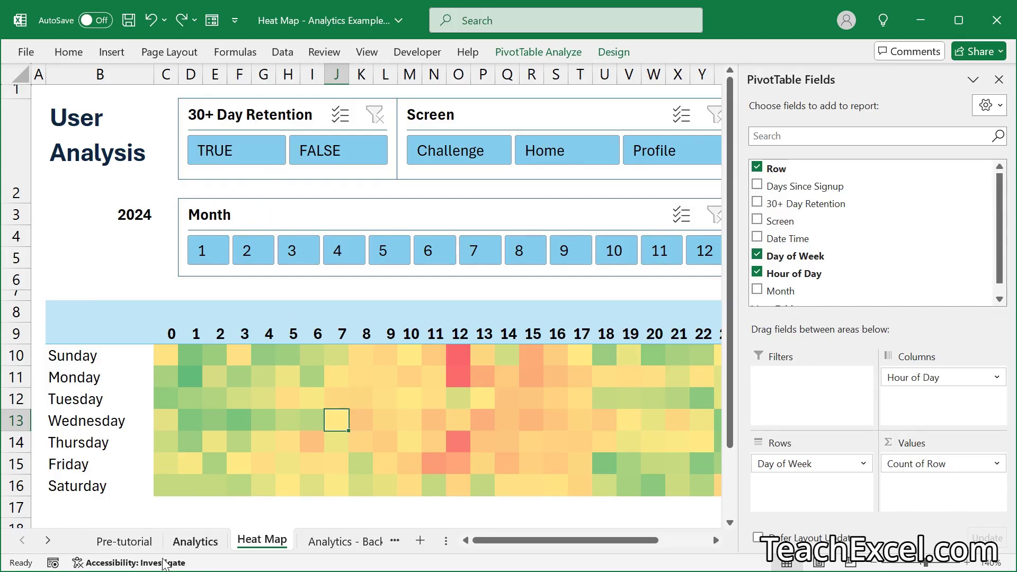
{"action": "left_click", "coordinate": [127, 541]}
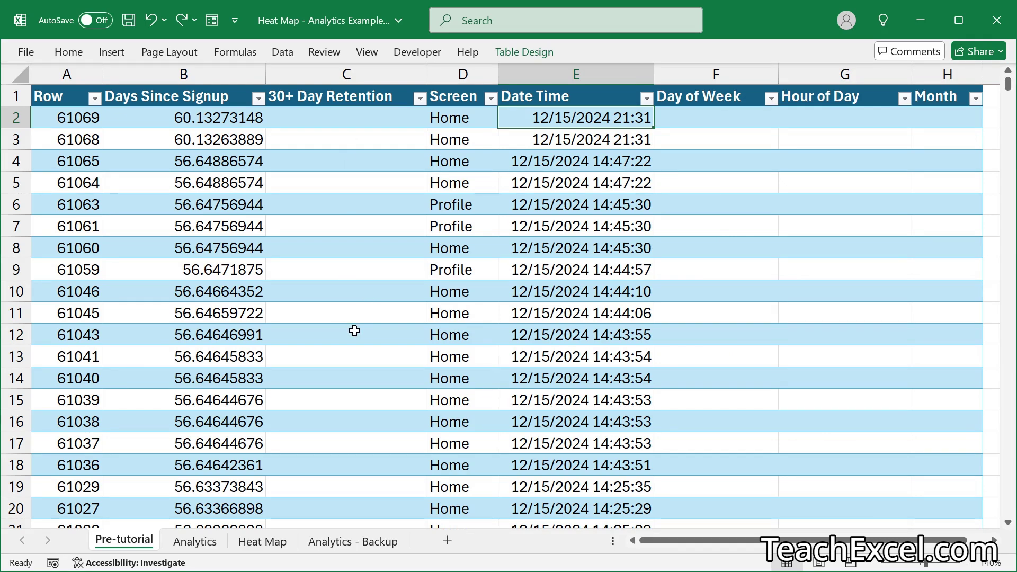
{"action": "left_click", "coordinate": [330, 121]}
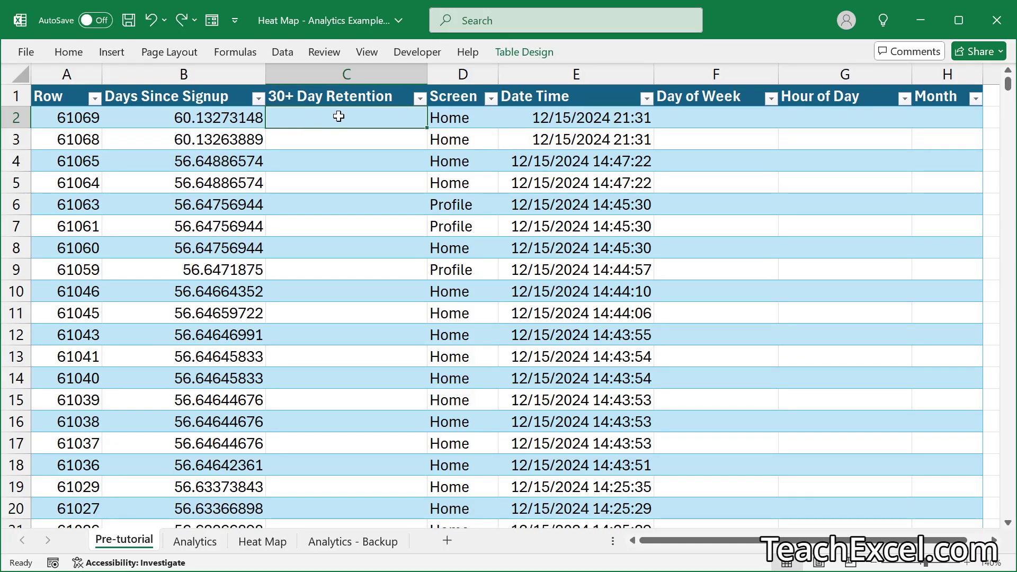
Enter =IF([@[Days Since Signup]]>=30,TRUE,FALSE) in C2 so the retention column auto-fills
{"action": "type", "text": "="}
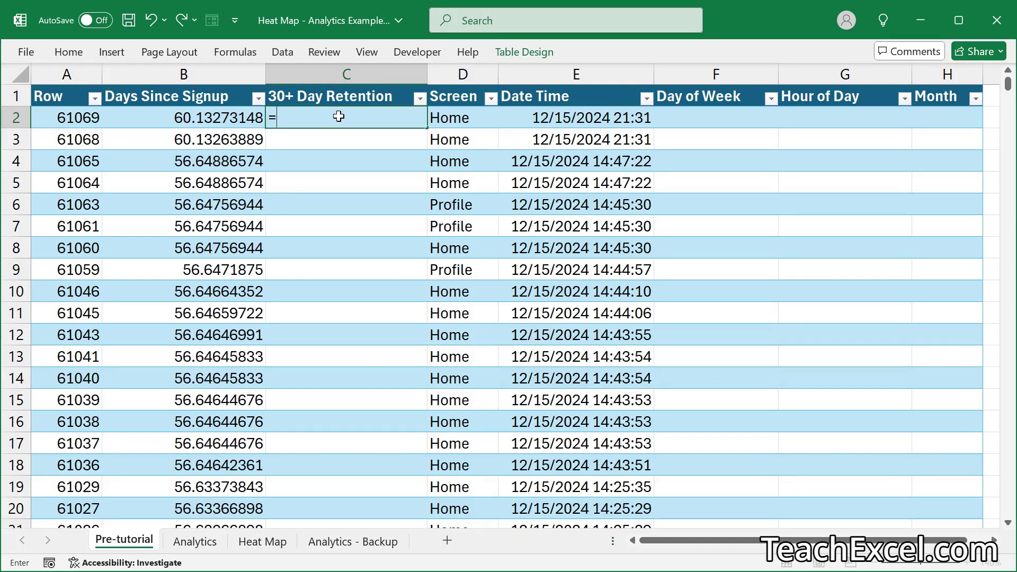
{"action": "type", "text": "IF("}
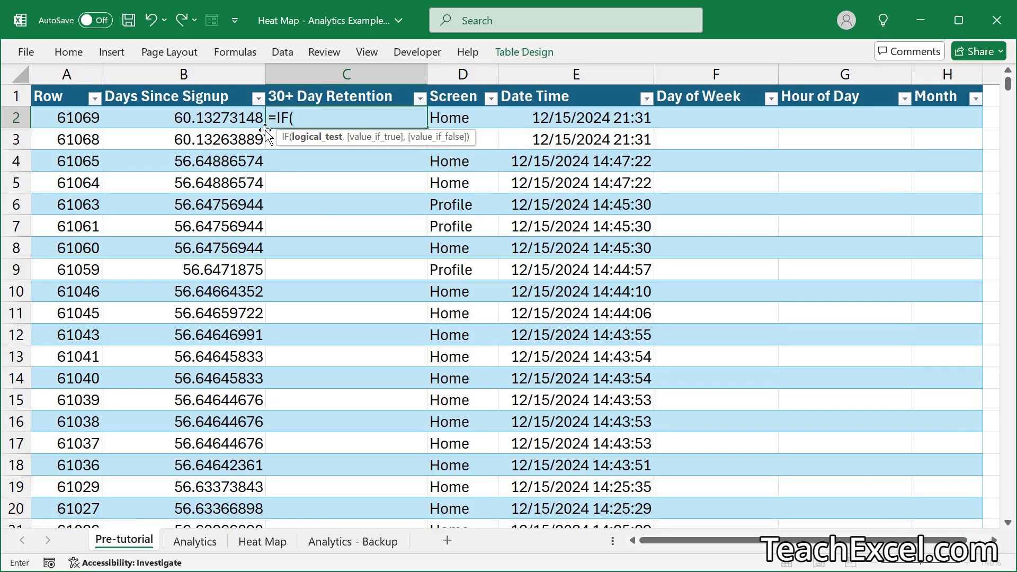
{"action": "left_click", "coordinate": [197, 120]}
{"action": "type", "text": ">"}
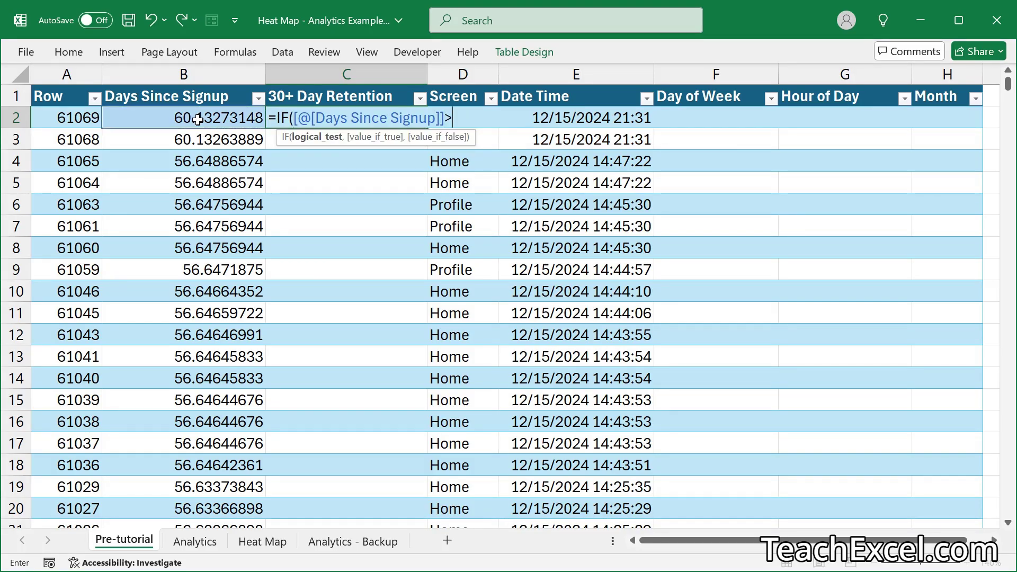
{"action": "type", "text": "="}
{"action": "type", "text": "30,"}
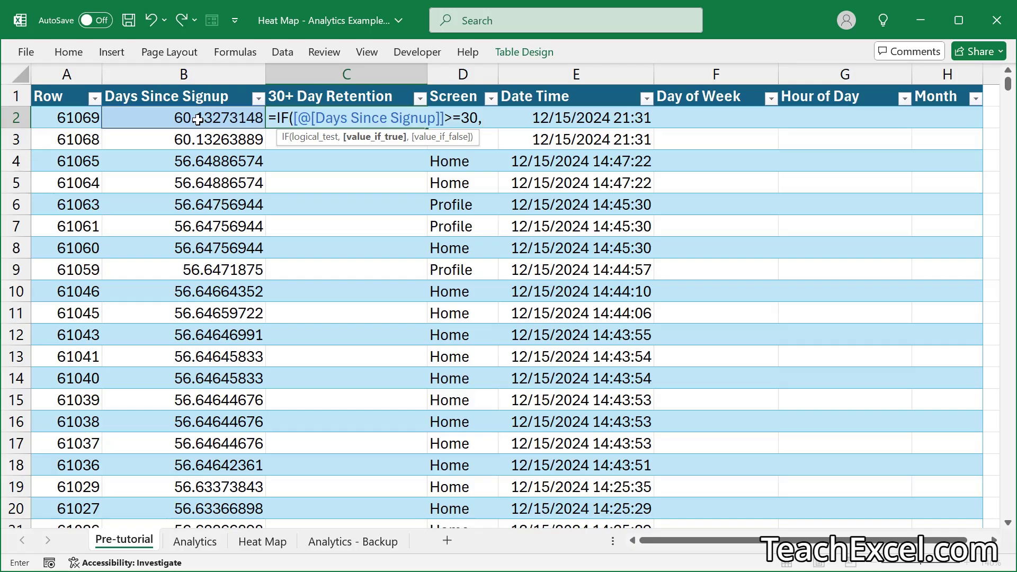
{"action": "type", "text": "True"}
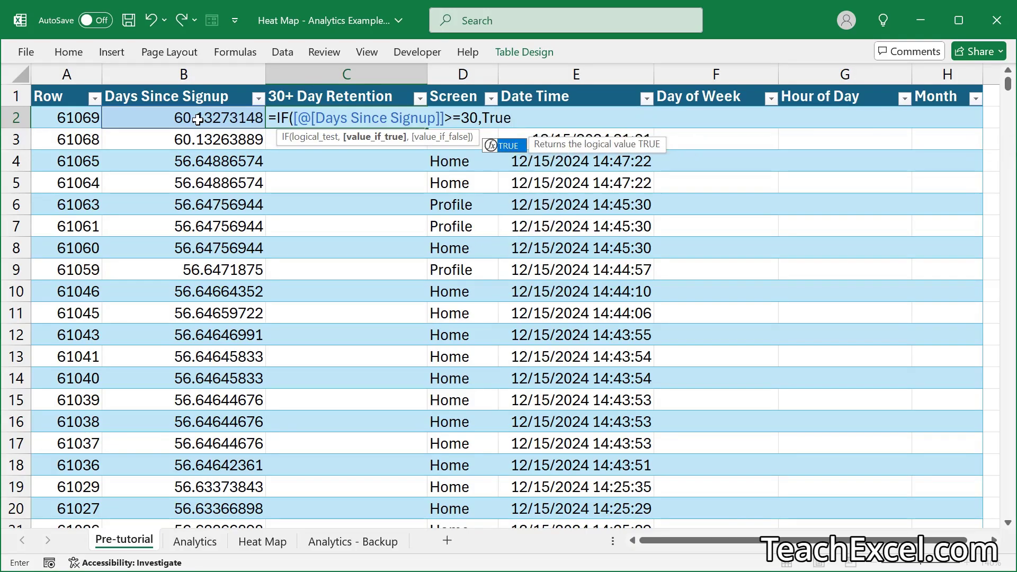
{"action": "type", "text": ",F"}
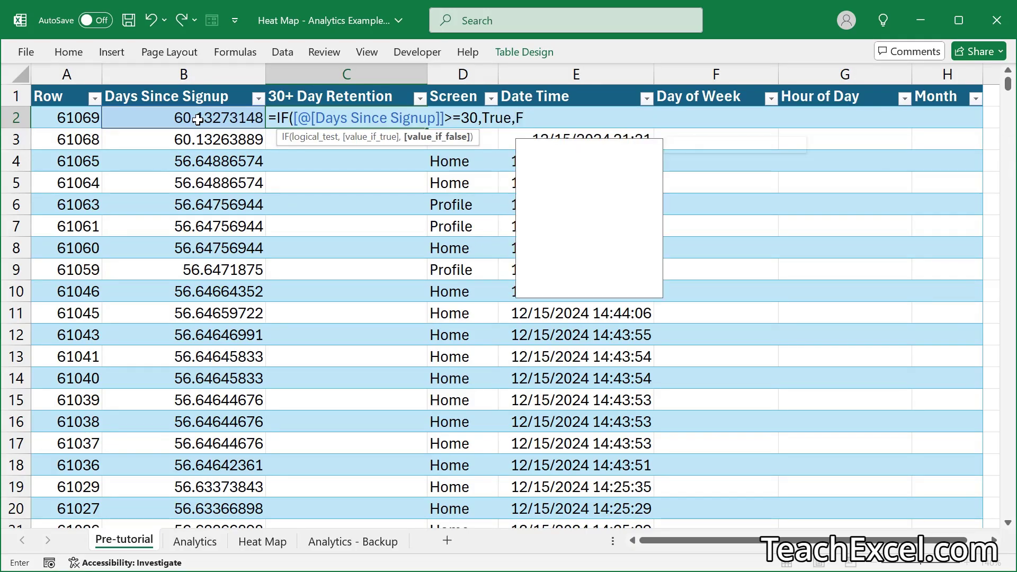
{"action": "type", "text": "alse)"}
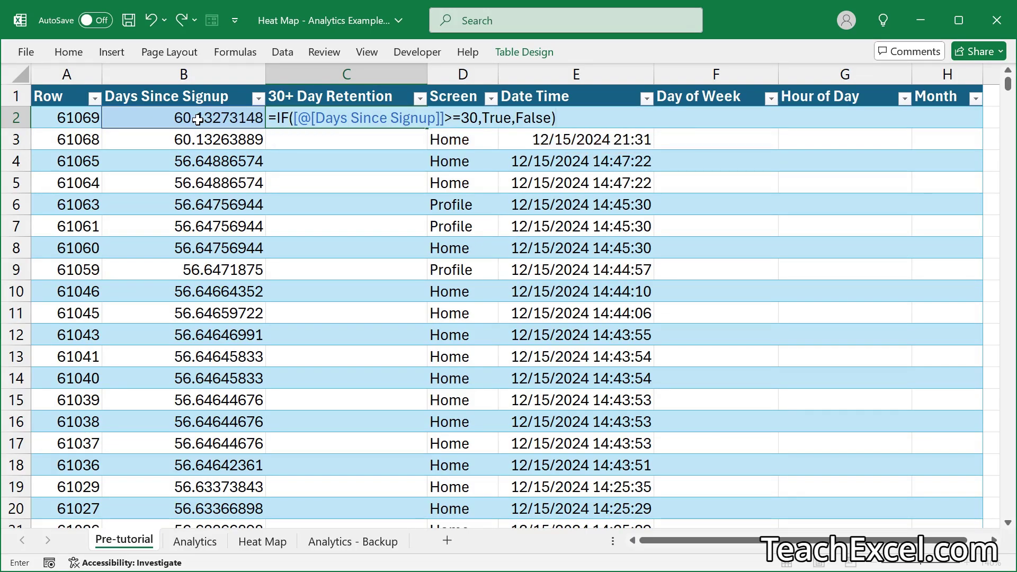
{"action": "key", "text": "Return"}
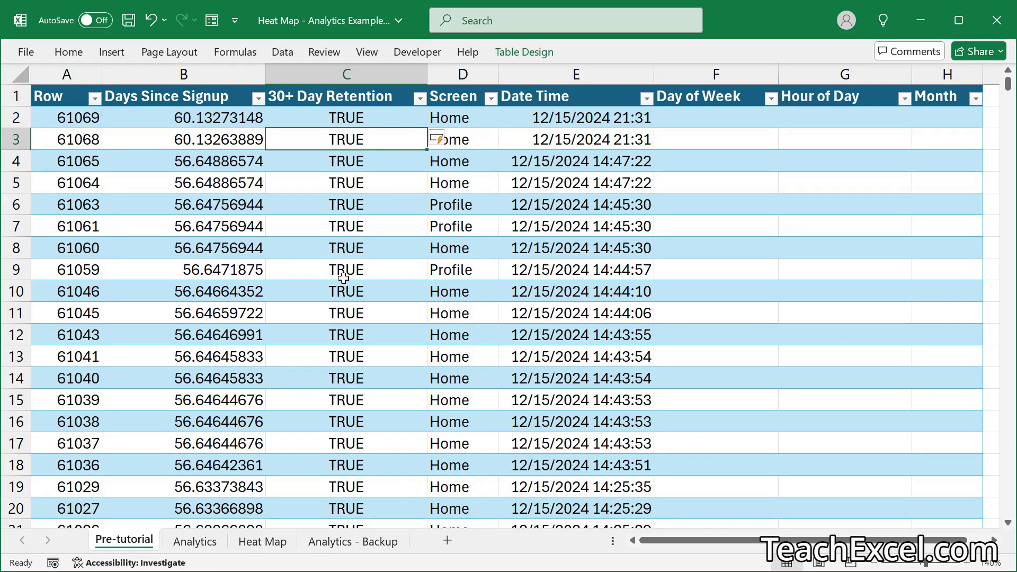
Review the retention formula in C2 without changing it
{"action": "left_click", "coordinate": [323, 117]}
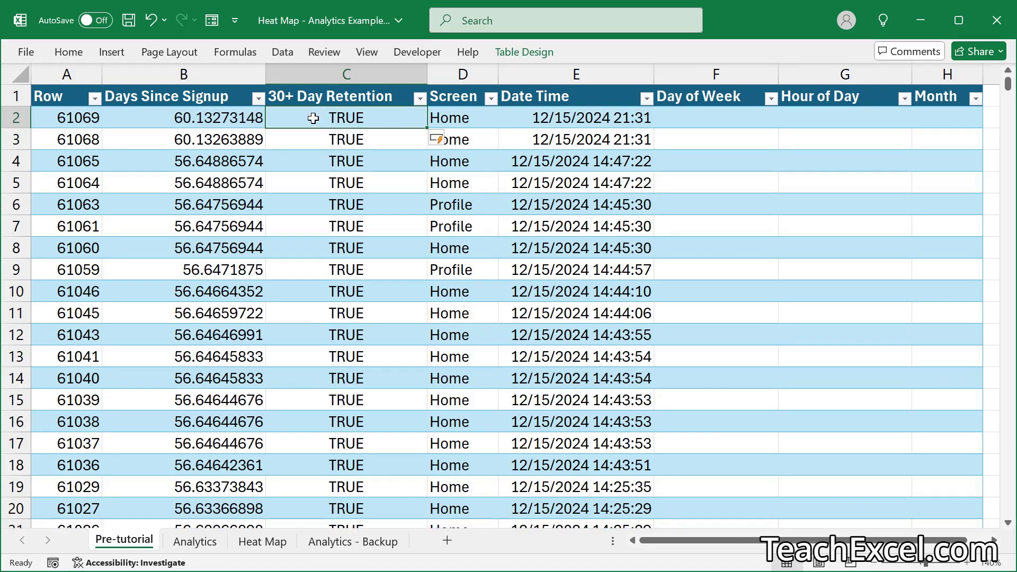
{"action": "double_click", "coordinate": [313, 118]}
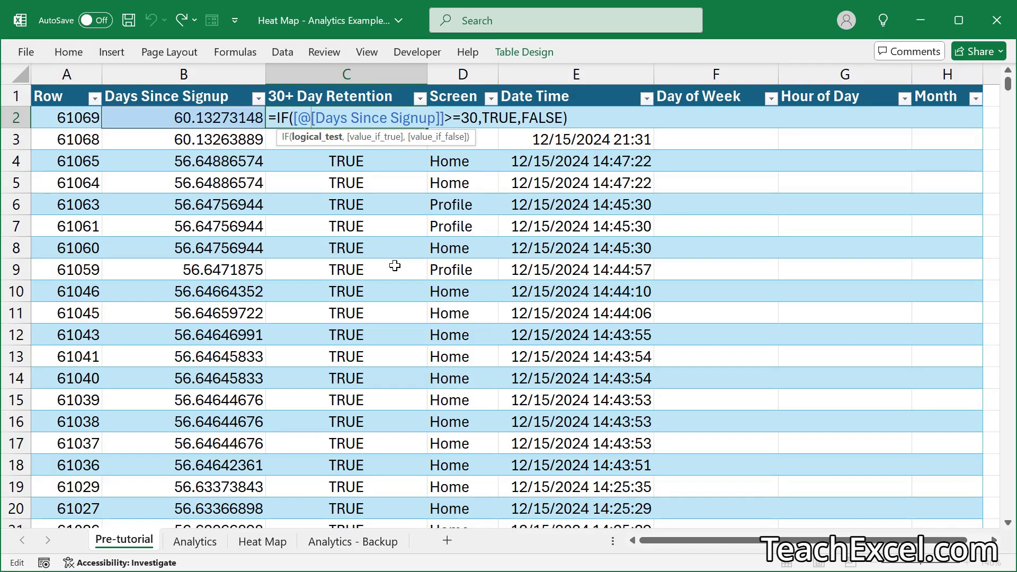
{"action": "key", "text": "ctrl+Return"}
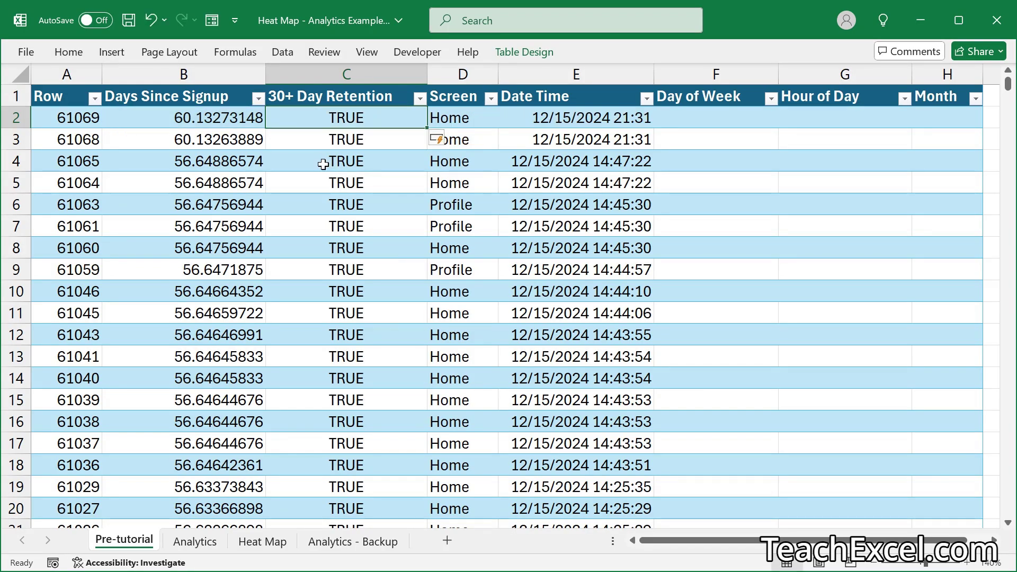
Copy the 30+ Day Retention column and paste it back as values only
{"action": "key", "text": "ctrl+shift+Down"}
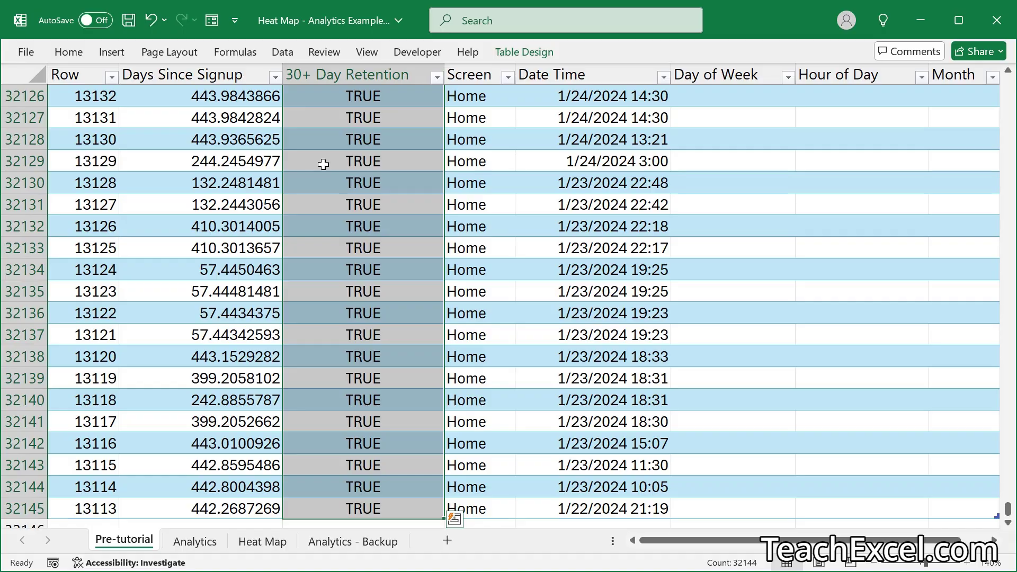
{"action": "key", "text": "ctrl+c"}
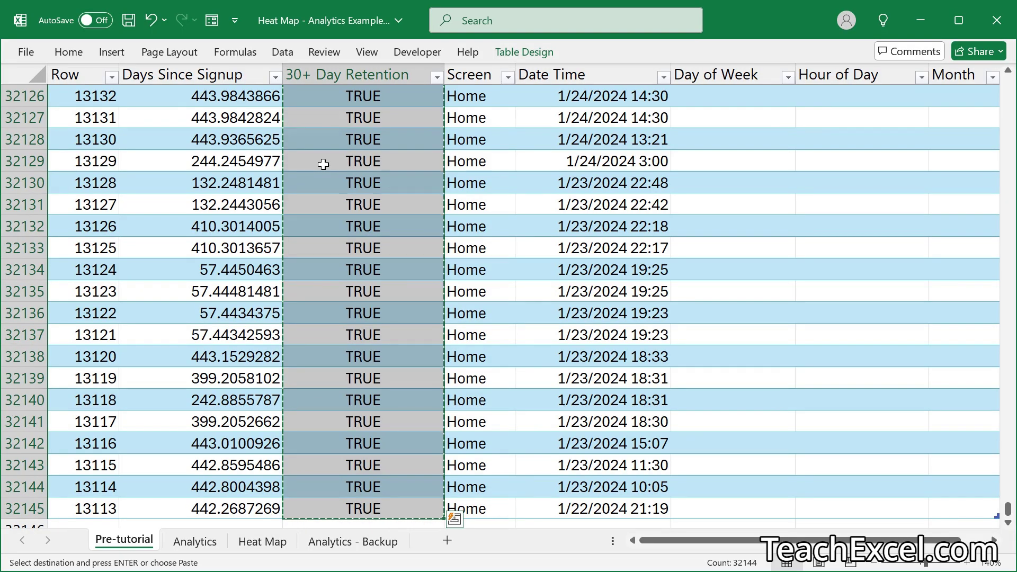
{"action": "key", "text": "alt"}
{"action": "key", "text": "e"}
{"action": "key", "text": "s"}
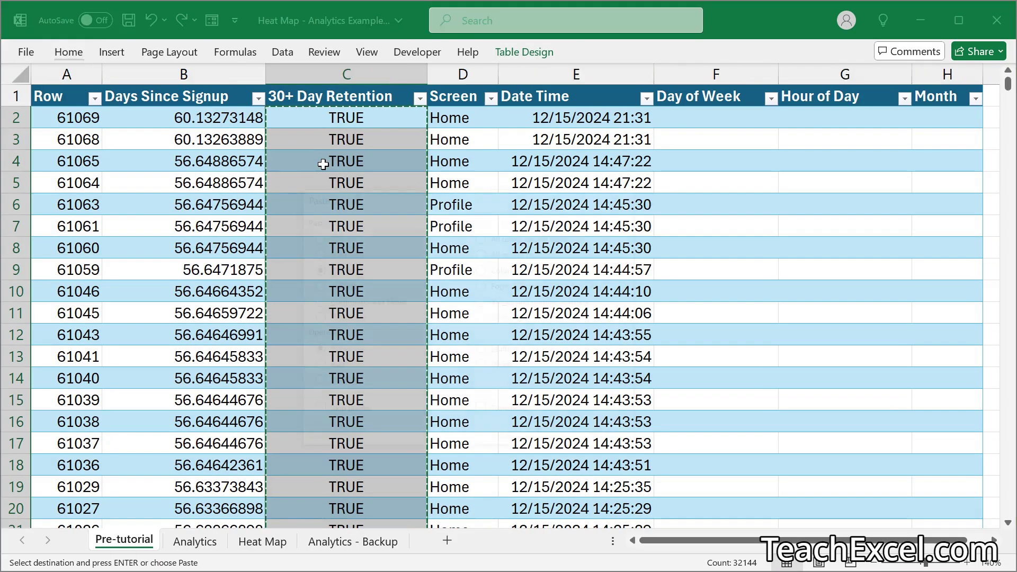
{"action": "key", "text": "v"}
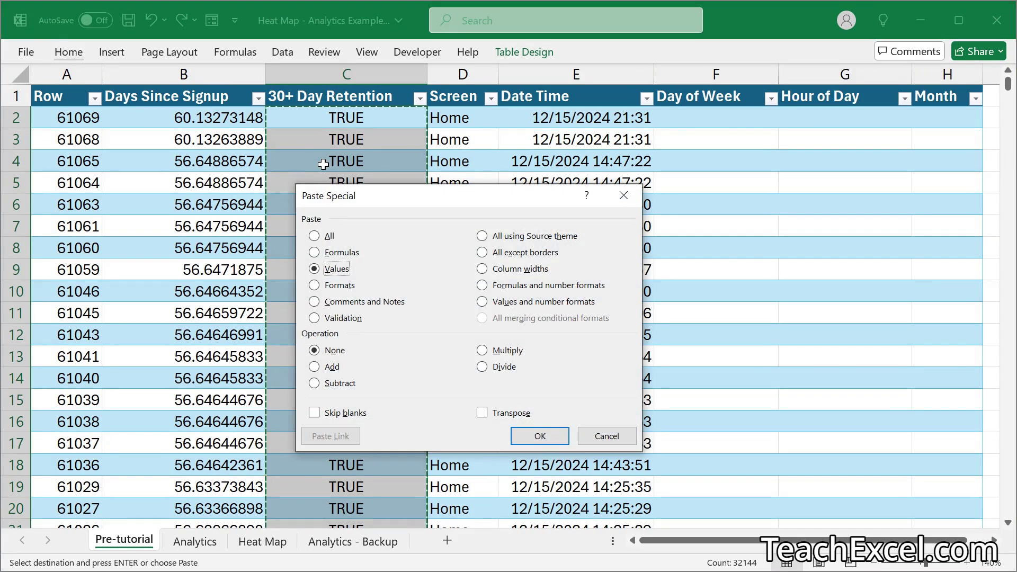
{"action": "key", "text": "Return"}
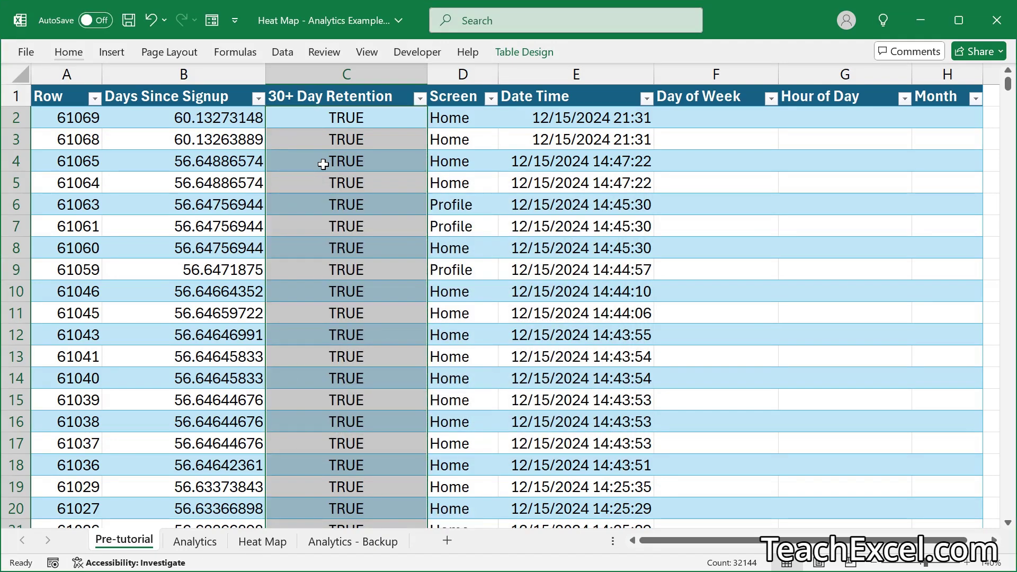
{"action": "key", "text": "Escape"}
Confirm C2 now holds a plain value, then move to the Heat Map sheet
{"action": "double_click", "coordinate": [334, 117]}
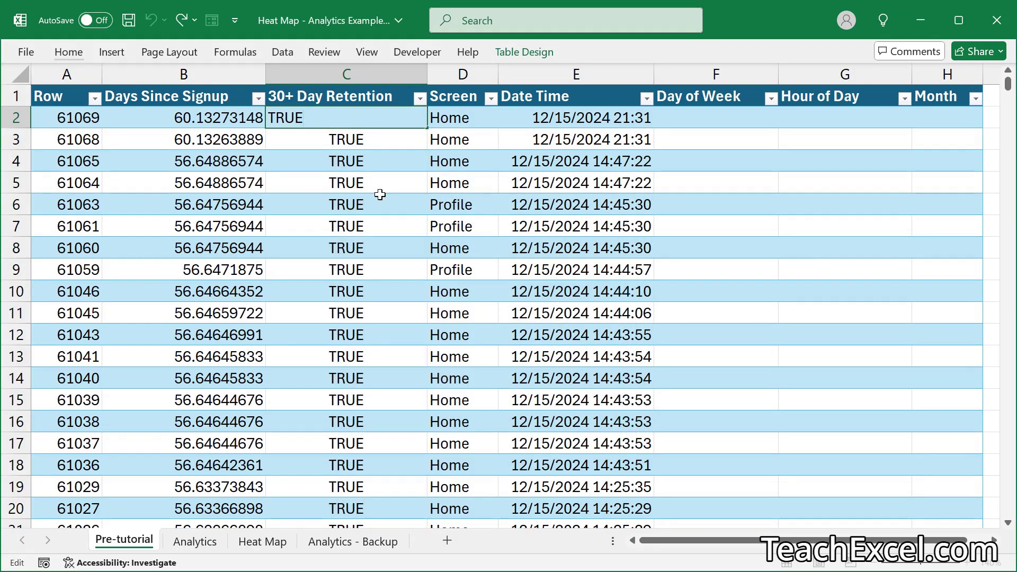
{"action": "key", "text": "Escape"}
{"action": "left_click", "coordinate": [672, 125]}
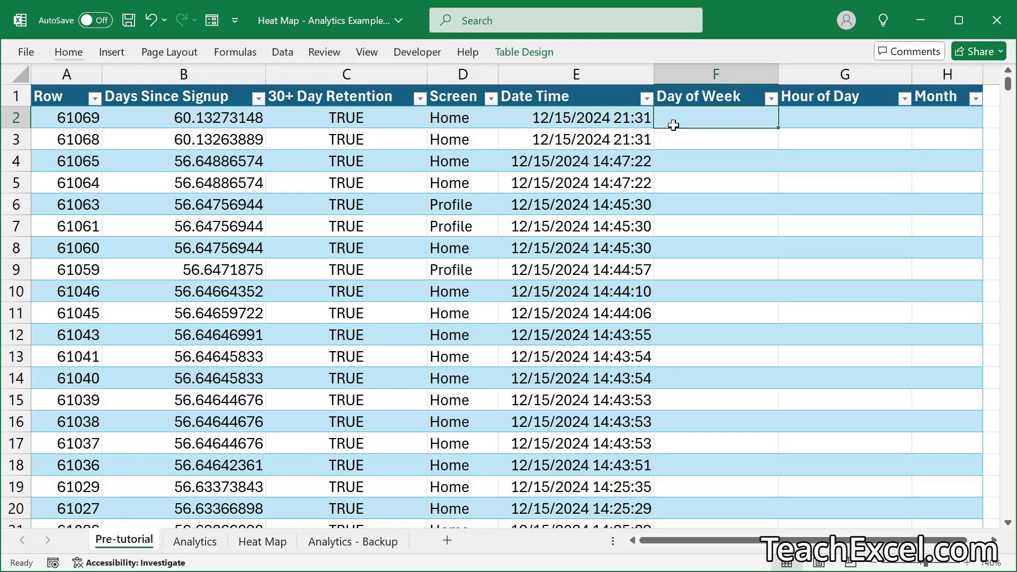
{"action": "key", "text": "ctrl+Page_Down"}
{"action": "key", "text": "ctrl+Page_Down"}
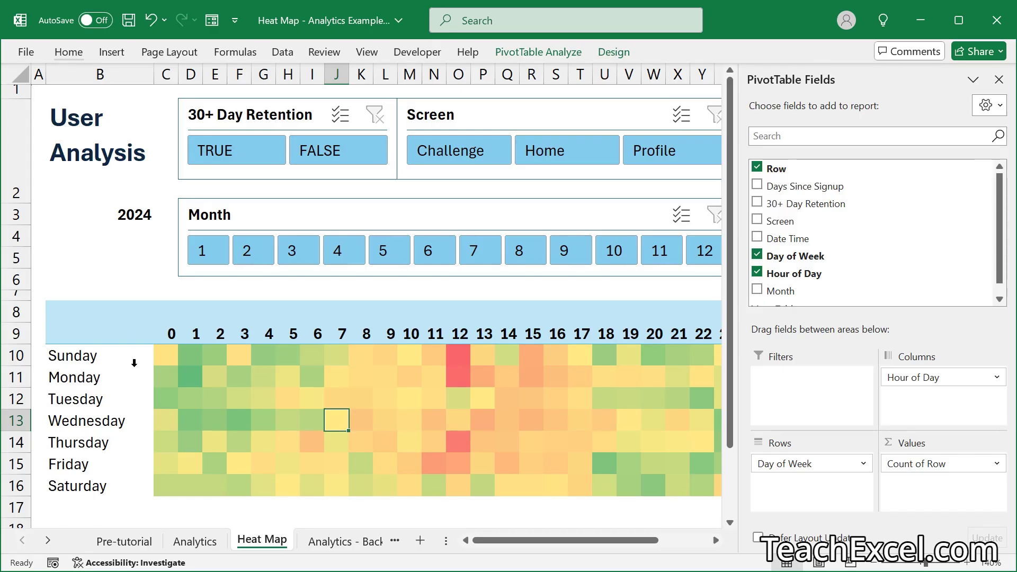
On the Pre-tutorial sheet, try =WEEKDAY([@[Date Time]]) in Day of Week, then undo it
{"action": "left_click", "coordinate": [126, 542]}
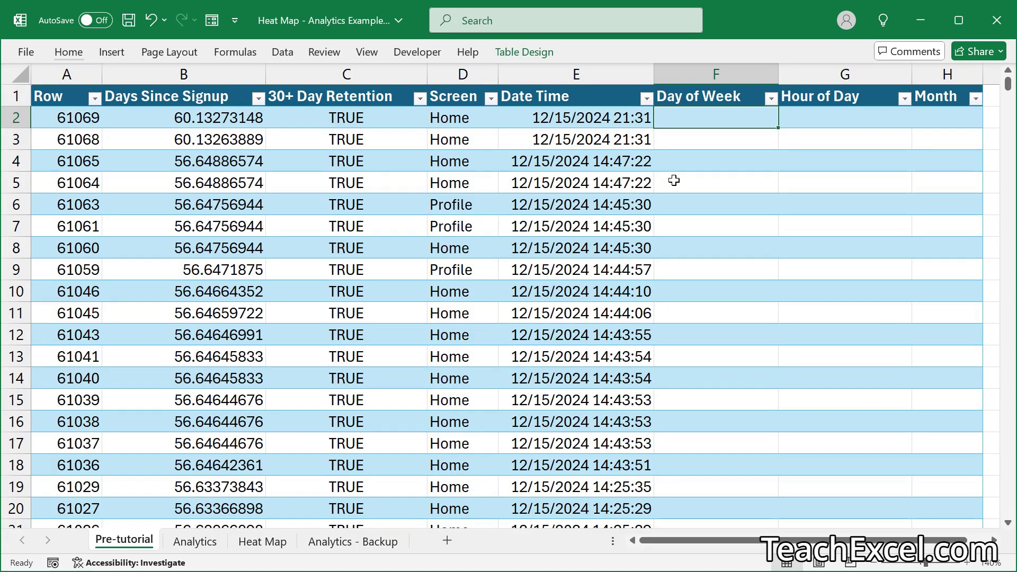
{"action": "type", "text": "=wee"}
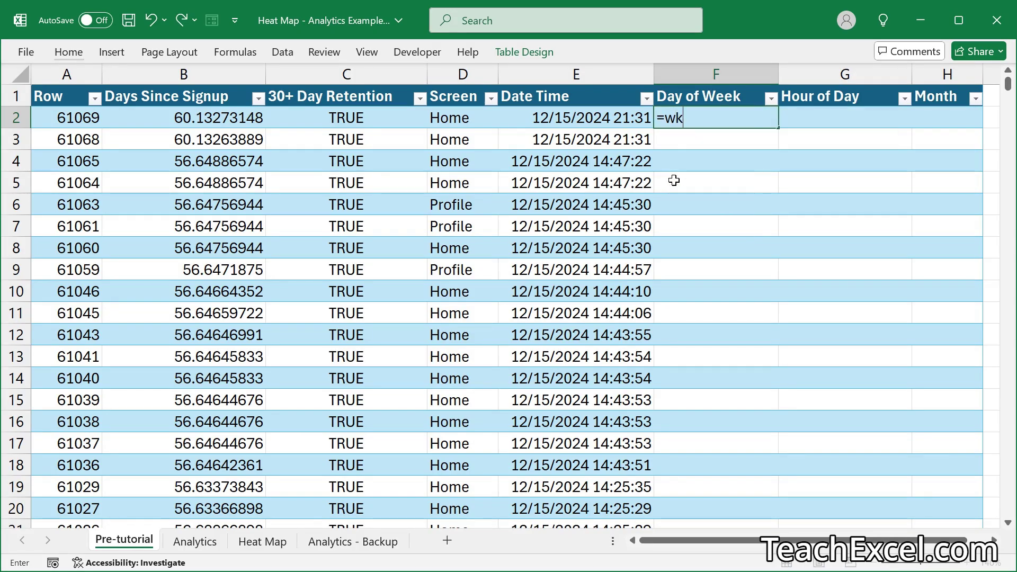
{"action": "type", "text": "kd"}
{"action": "key", "text": "Tab"}
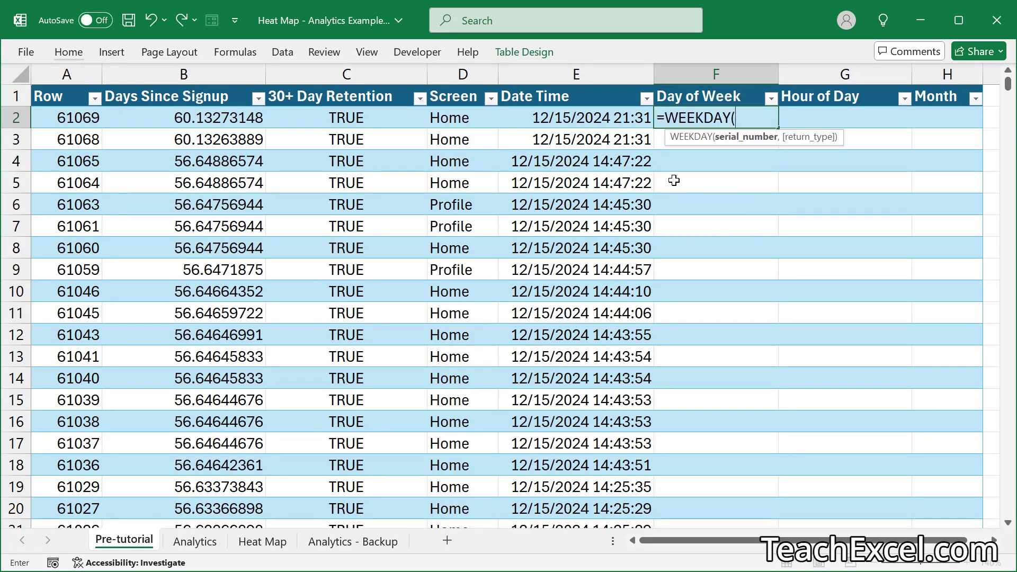
{"action": "left_click", "coordinate": [607, 119]}
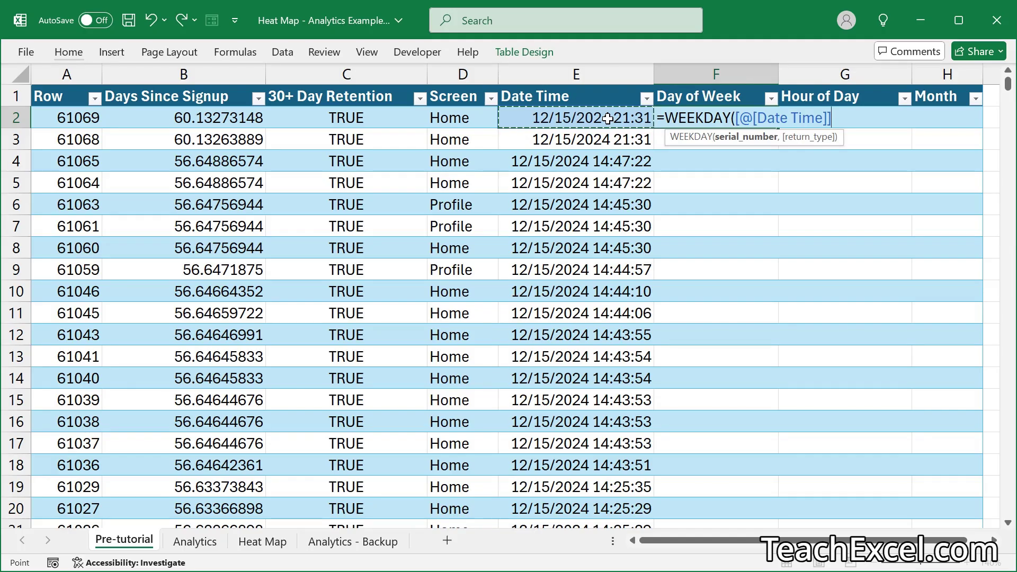
{"action": "type", "text": ","}
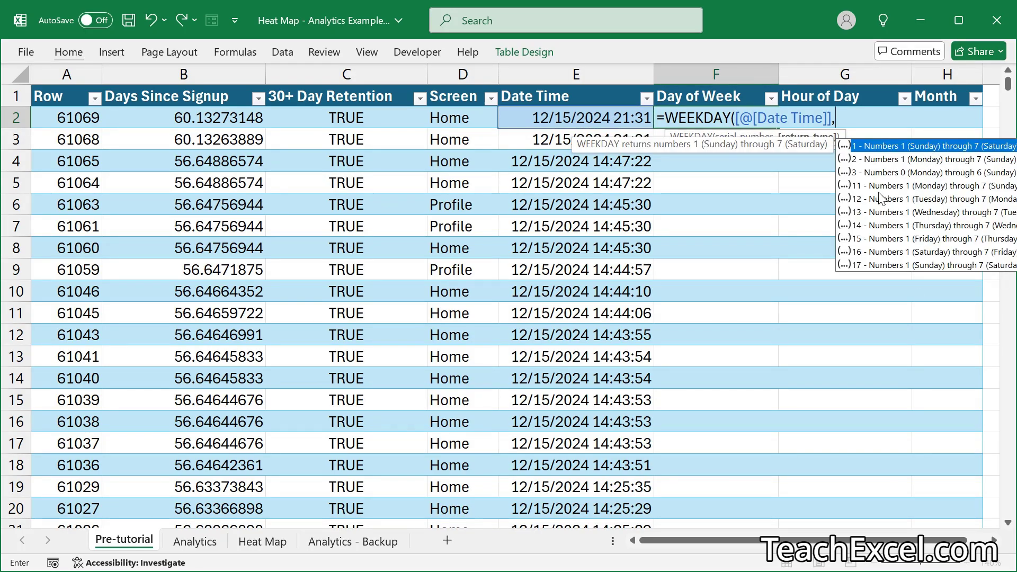
{"action": "key", "text": "BackSpace"}
{"action": "key", "text": "Return"}
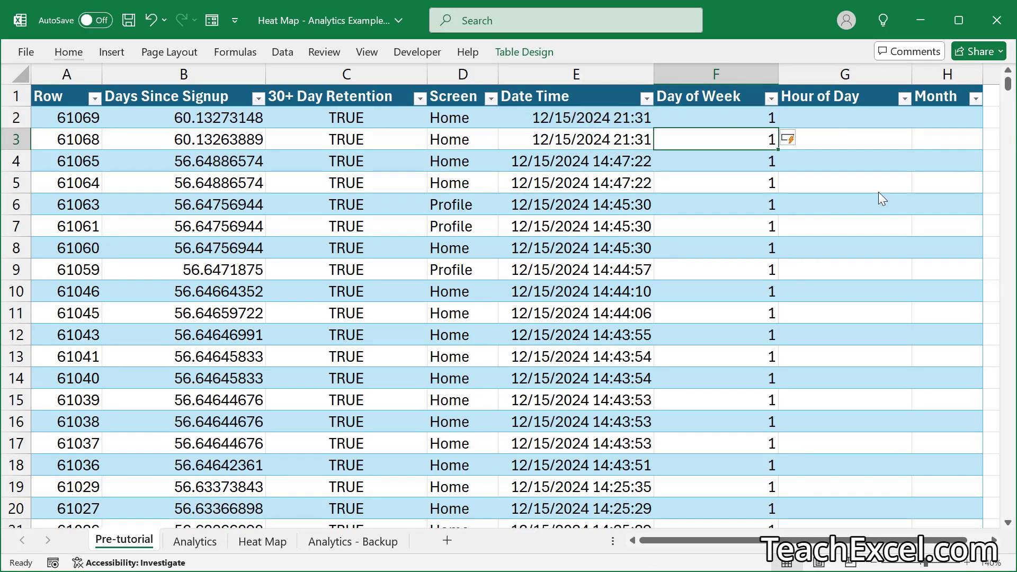
{"action": "key", "text": "ctrl+z"}
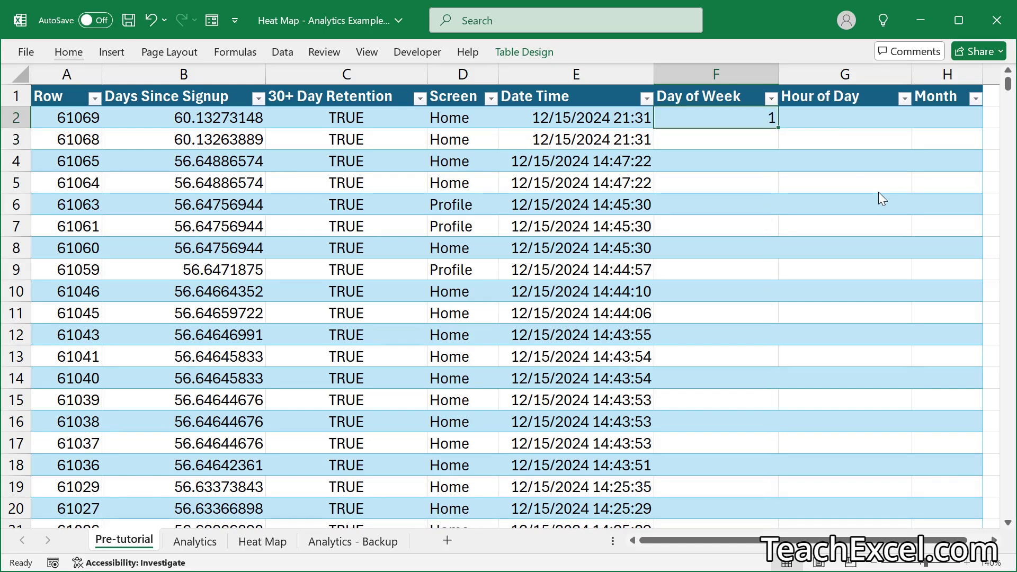
{"action": "key", "text": "Delete"}
Fill Day of Week with weekday names using =TEXT([@[Date Time]],"dddd")
{"action": "type", "text": "=text"}
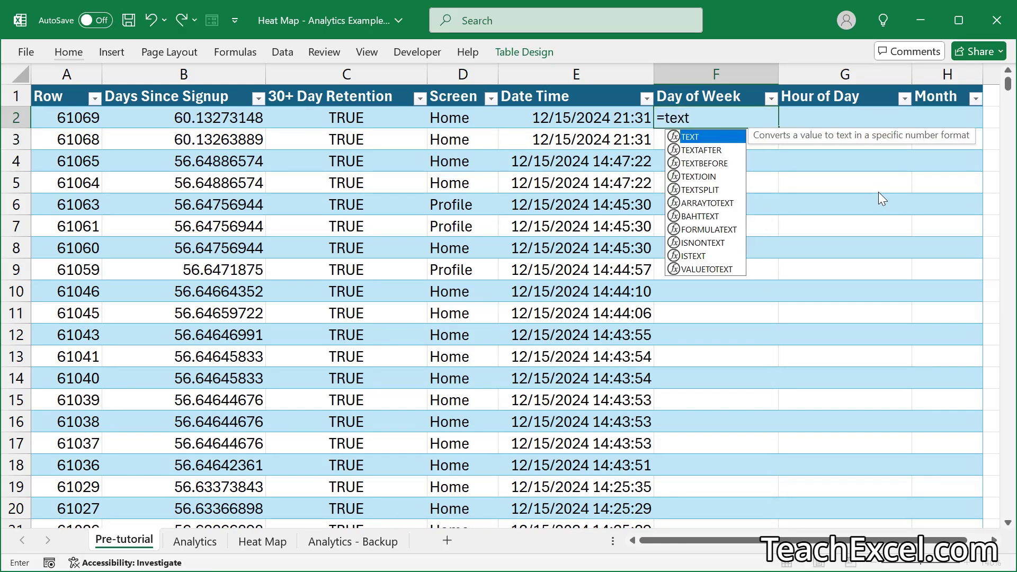
{"action": "key", "text": "Tab"}
{"action": "left_click", "coordinate": [590, 120]}
{"action": "type", "text": ","}
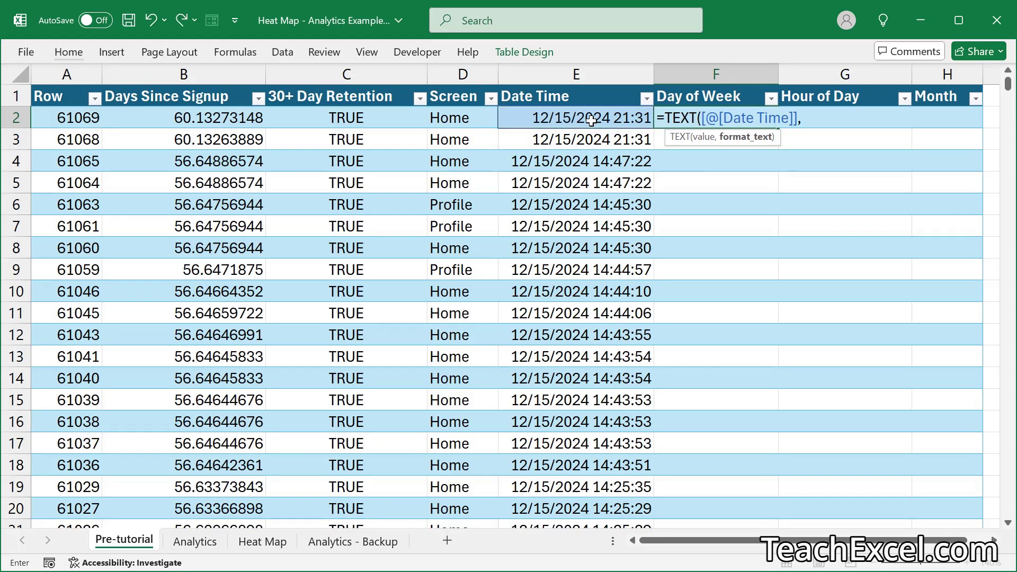
{"action": "type", "text": "\"dddd"}
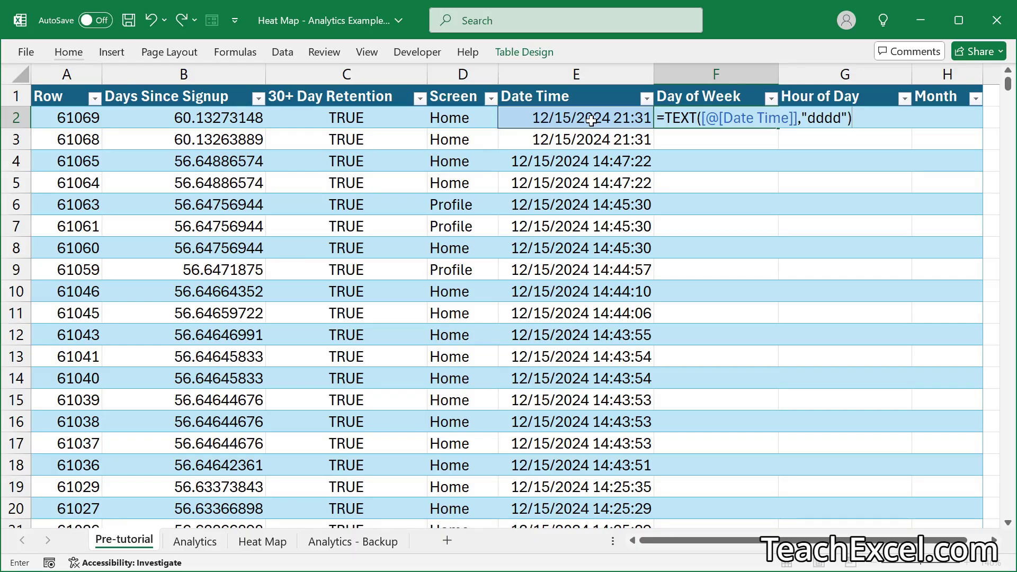
{"action": "key", "text": "Return"}
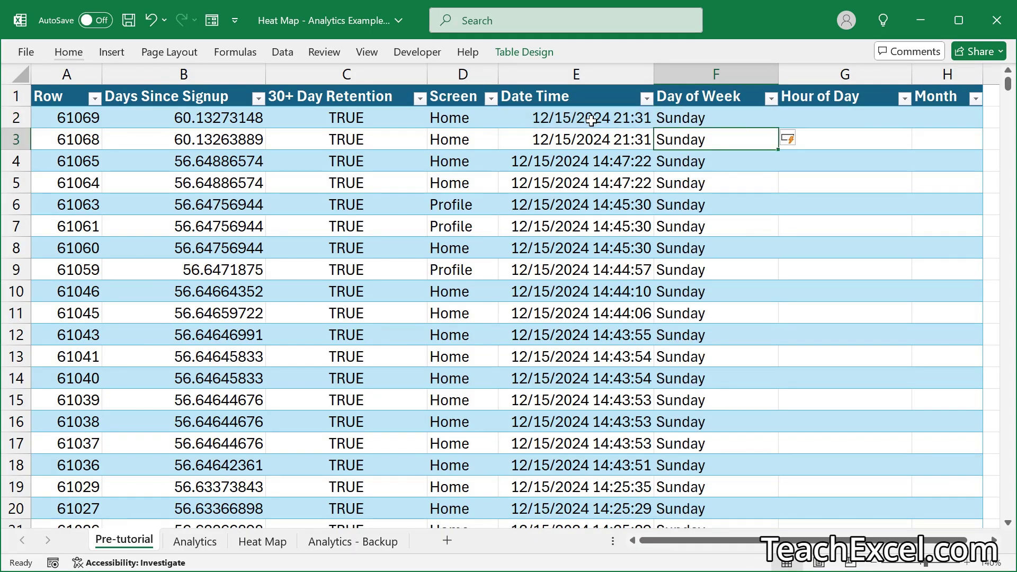
Fill Hour of Day with =HOUR([@[Date Time]]) in G2
{"action": "left_click", "coordinate": [822, 112]}
{"action": "type", "text": "=hour"}
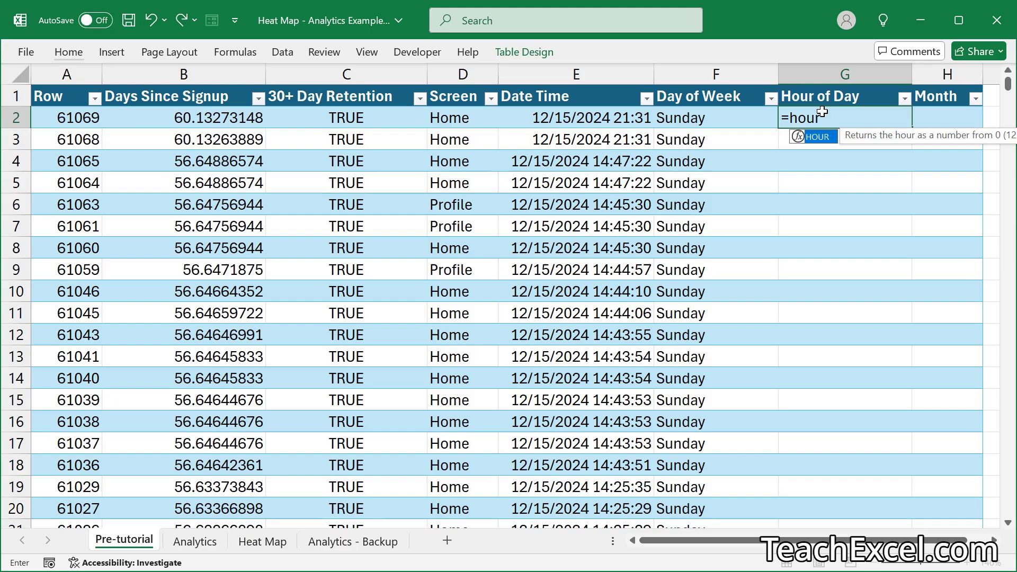
{"action": "key", "text": "Tab"}
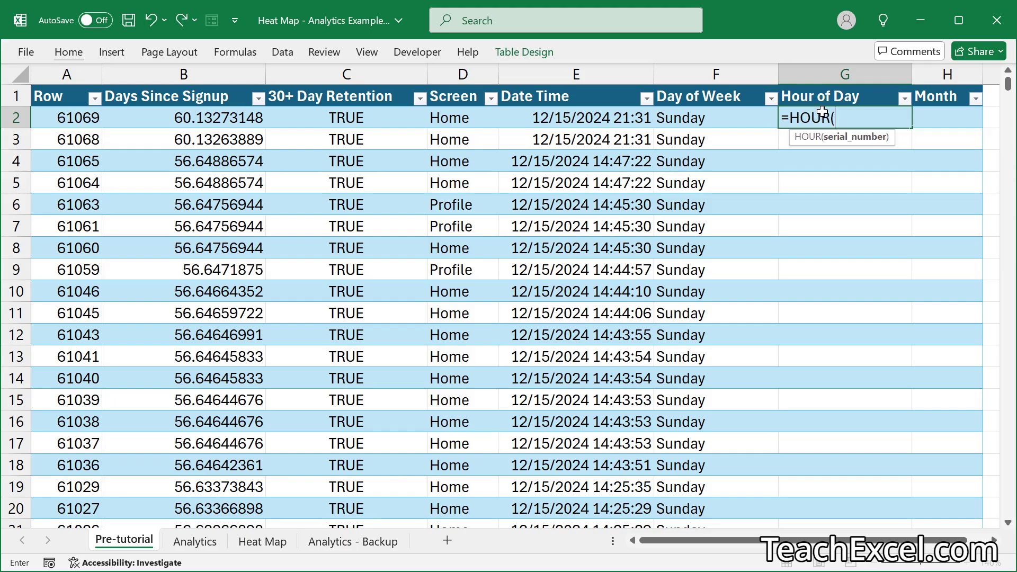
{"action": "left_click", "coordinate": [562, 112]}
{"action": "key", "text": "Return"}
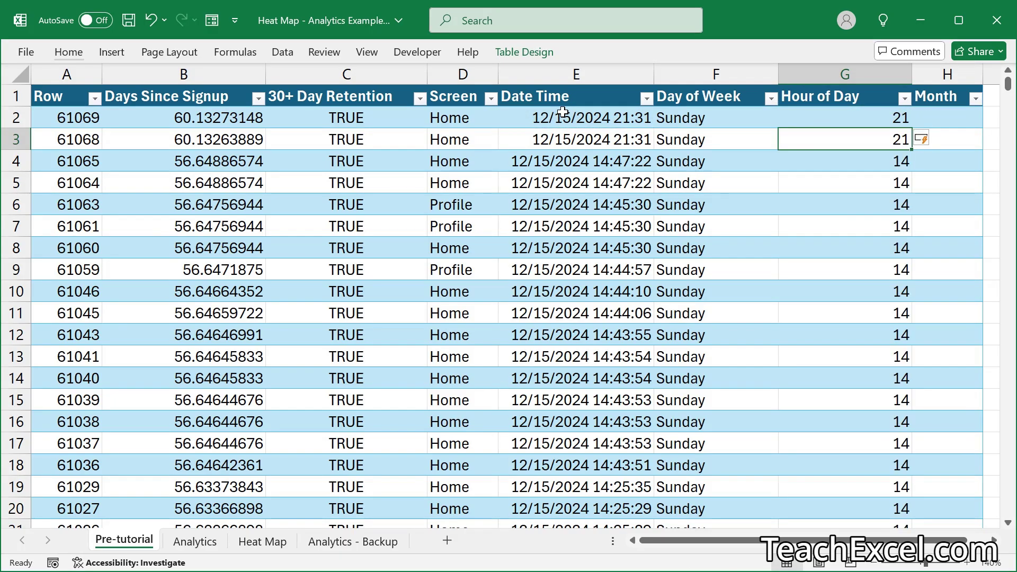
Fill Month with =MONTH([@[Date Time]]) in H2
{"action": "left_click", "coordinate": [954, 121]}
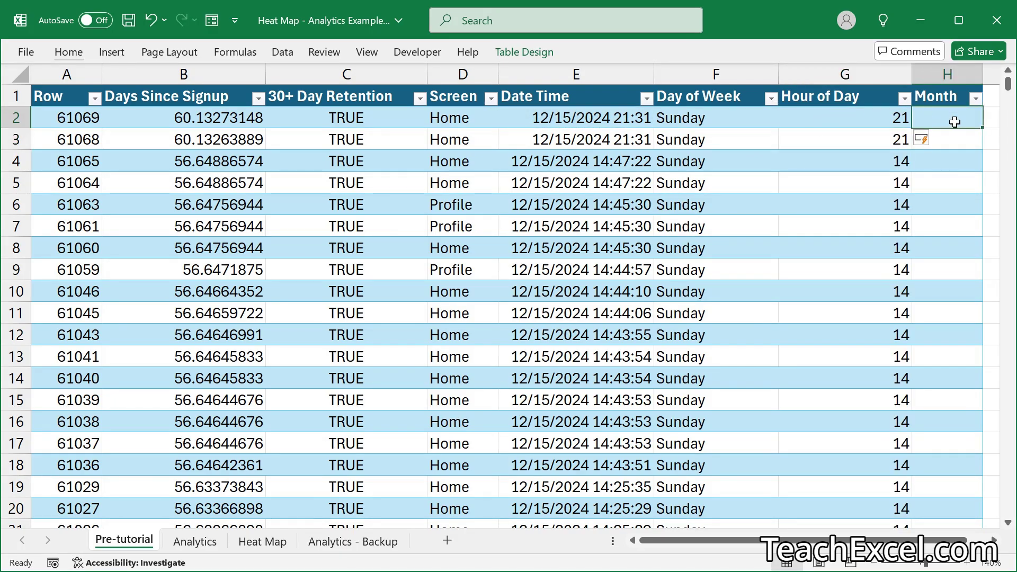
{"action": "type", "text": "=month"}
{"action": "key", "text": "Tab"}
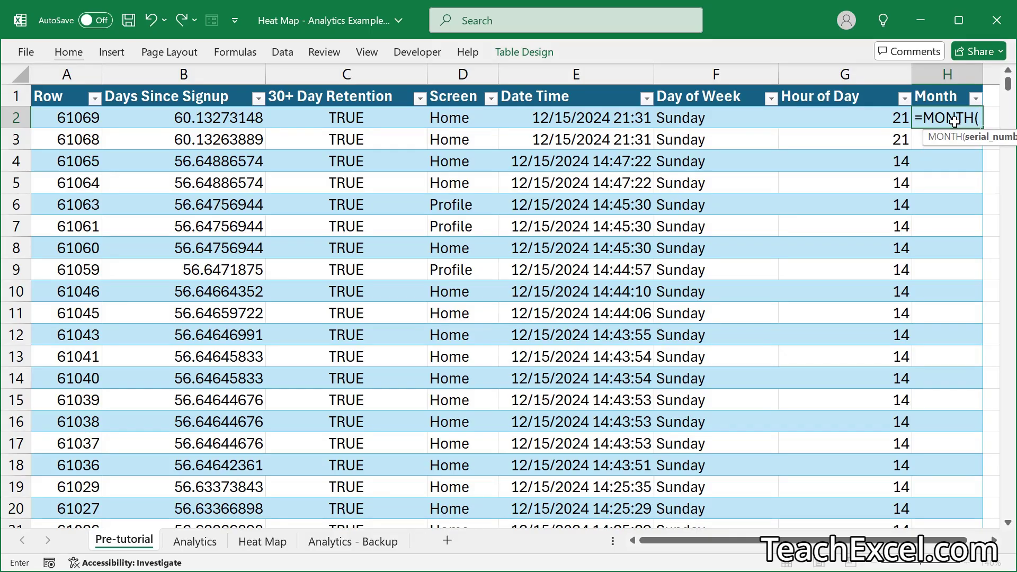
{"action": "left_click", "coordinate": [600, 114]}
{"action": "key", "text": "Return"}
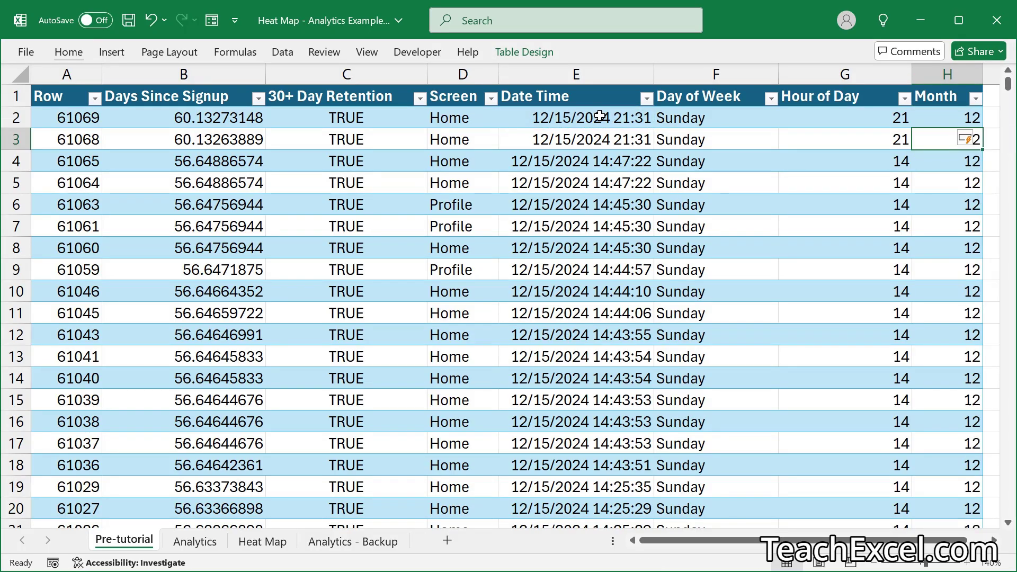
Copy the Day of Week through Month columns and paste them back as values
{"action": "key", "text": "Up"}
{"action": "key", "text": "shift+Left"}
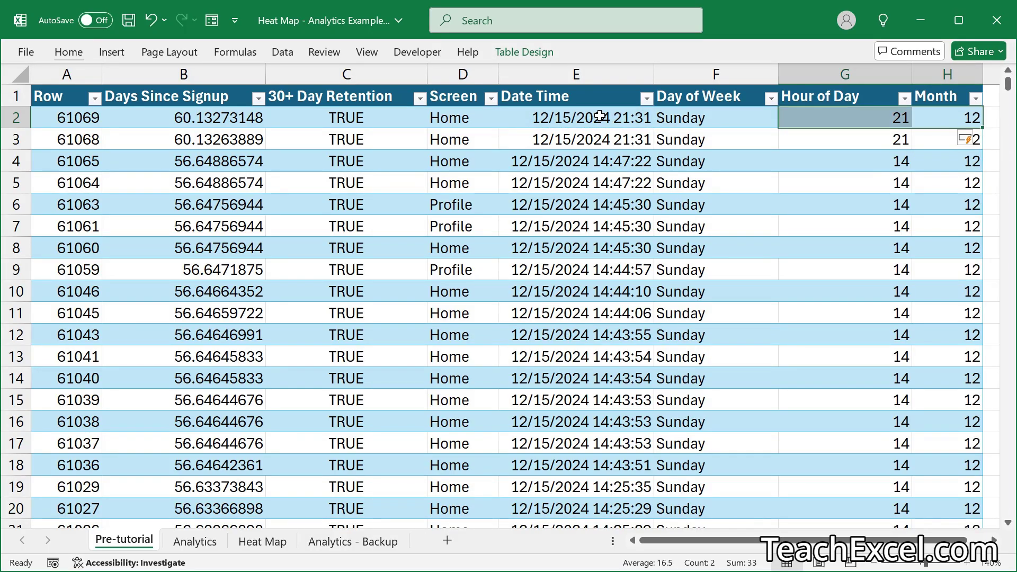
{"action": "key", "text": "shift+Left"}
{"action": "key", "text": "ctrl+shift+Down"}
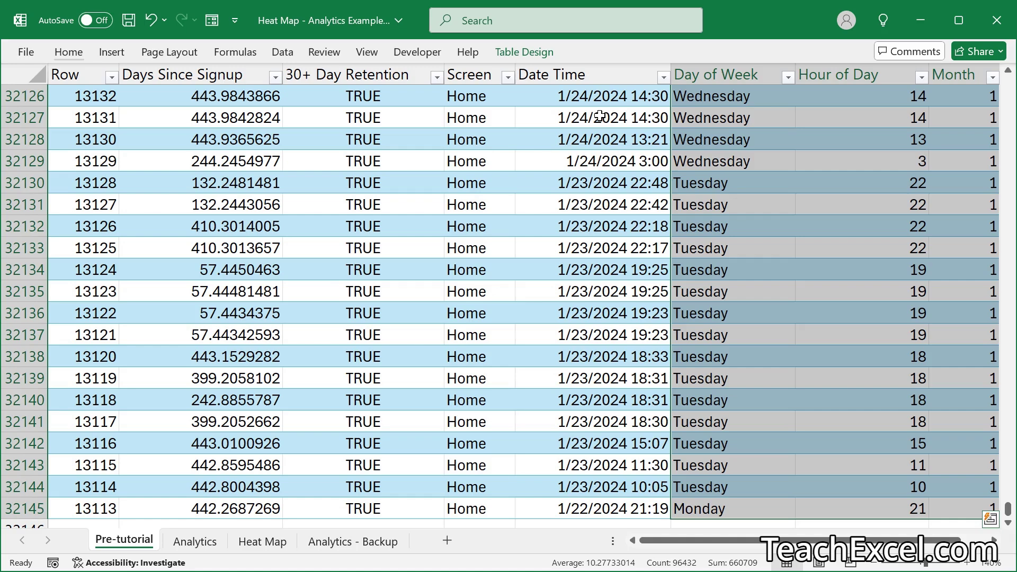
{"action": "key", "text": "ctrl+c"}
{"action": "key", "text": "ctrl+BackSpace"}
{"action": "key", "text": "ctrl+alt+v"}
{"action": "key", "text": "v"}
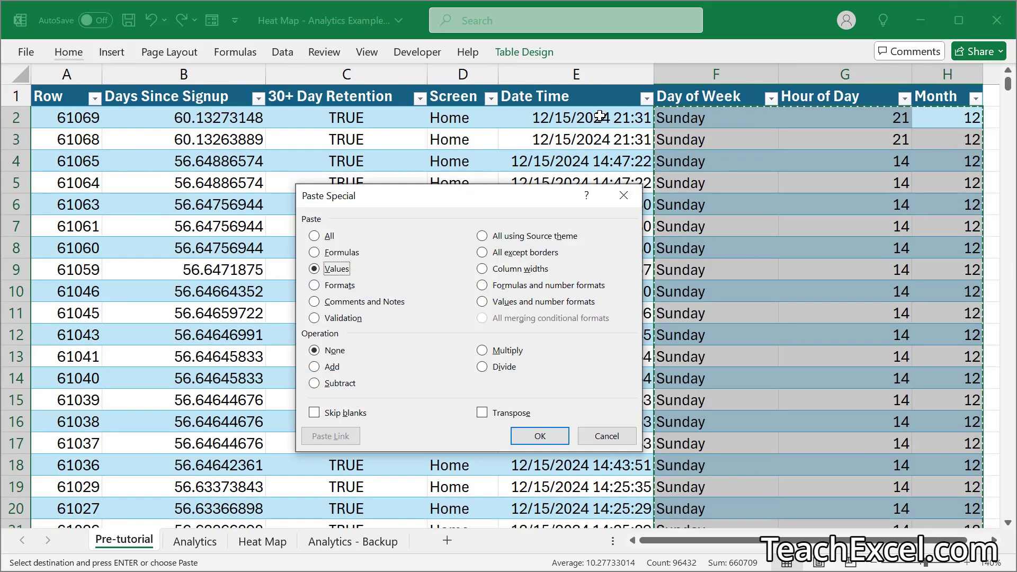
{"action": "key", "text": "Return"}
{"action": "key", "text": "Escape"}
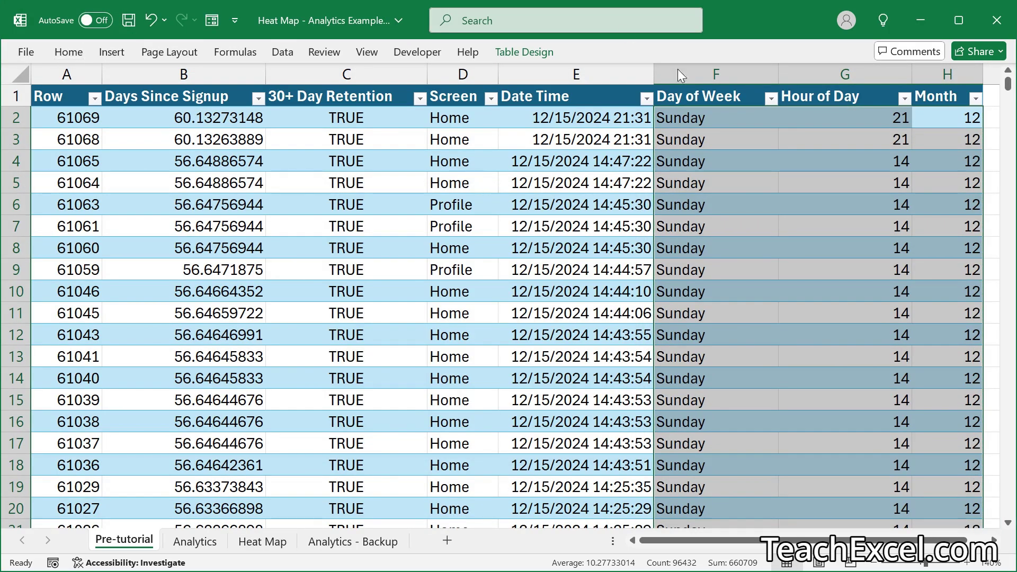
Check that the Day of Week and Month cells now hold values, not formulas
{"action": "left_click", "coordinate": [702, 160]}
{"action": "key", "text": "ctrl+Home"}
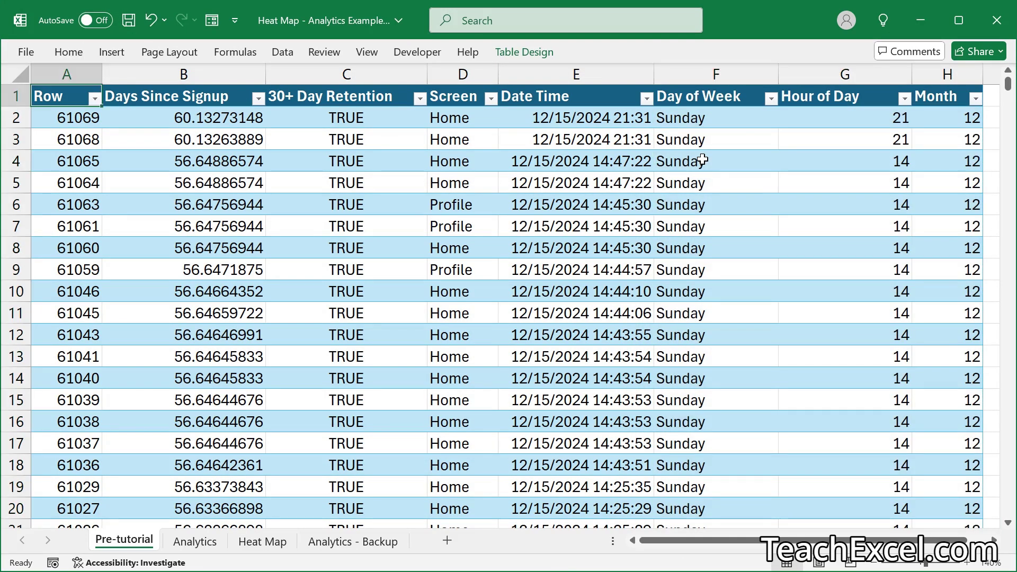
{"action": "left_click", "coordinate": [702, 160]}
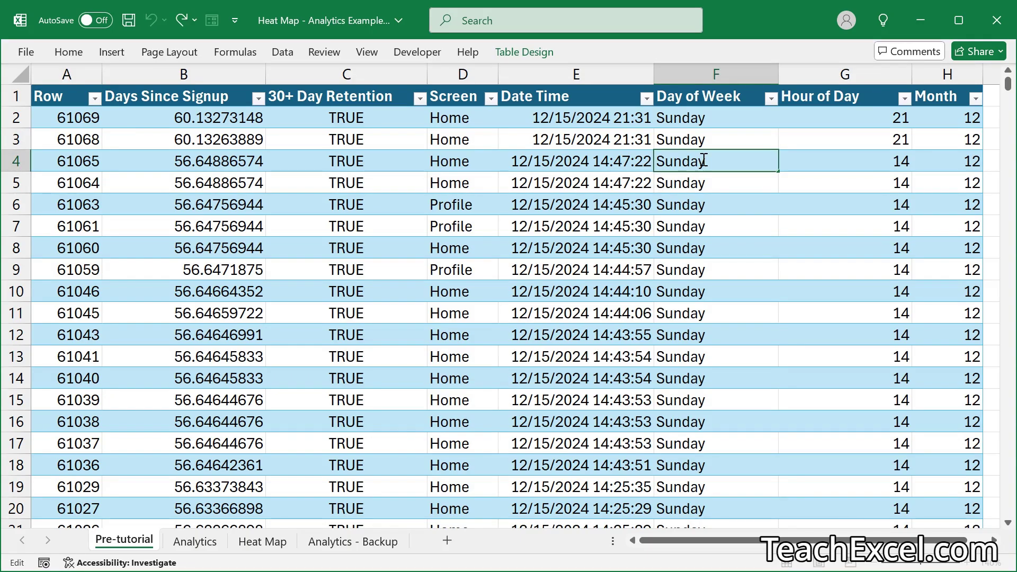
{"action": "key", "text": "ctrl+Right"}
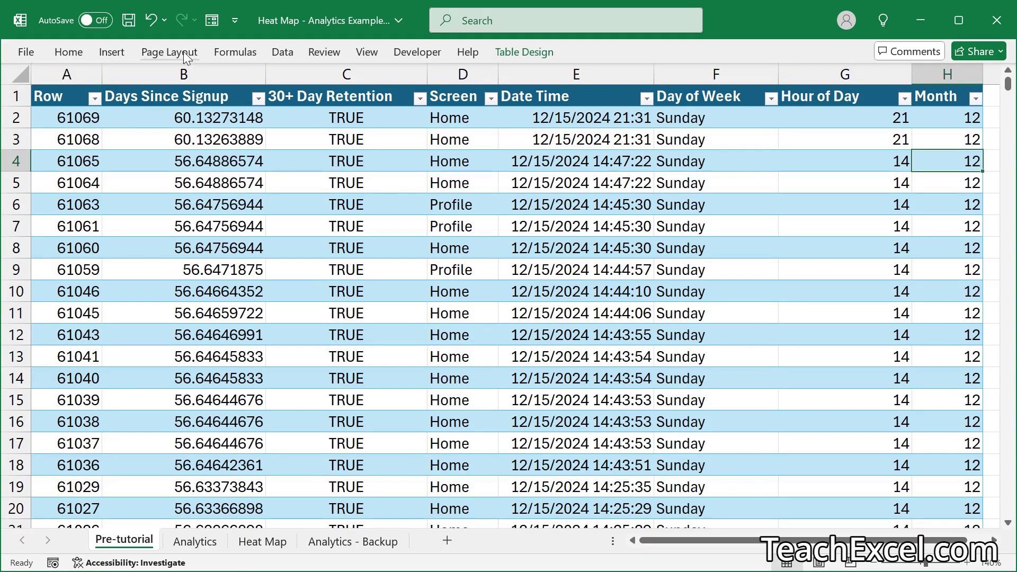
Insert a new-sheet PivotTable: Day of Week rows, Hour of Day columns, Sum of Row values
{"action": "left_click", "coordinate": [121, 55]}
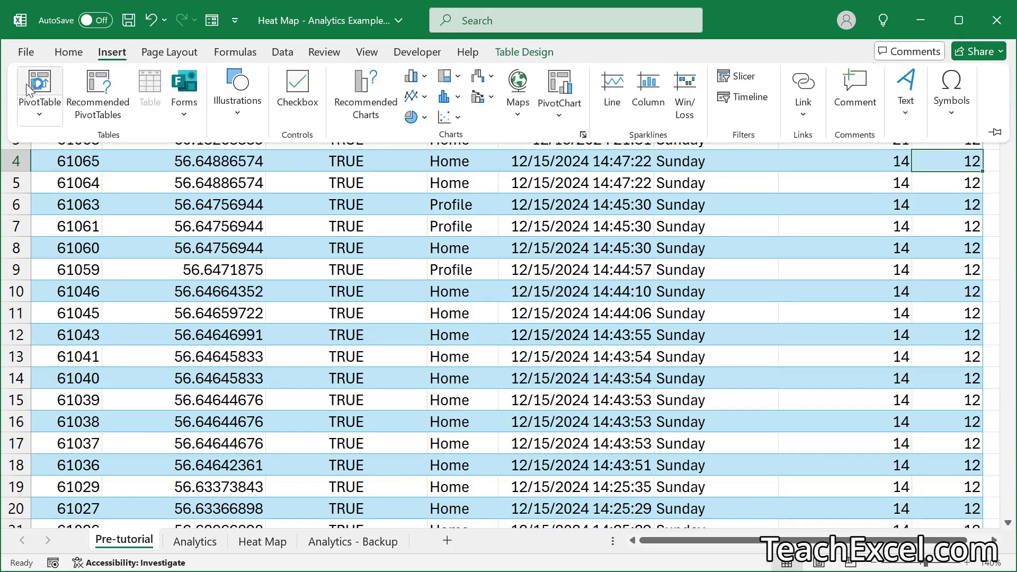
{"action": "left_click", "coordinate": [27, 89]}
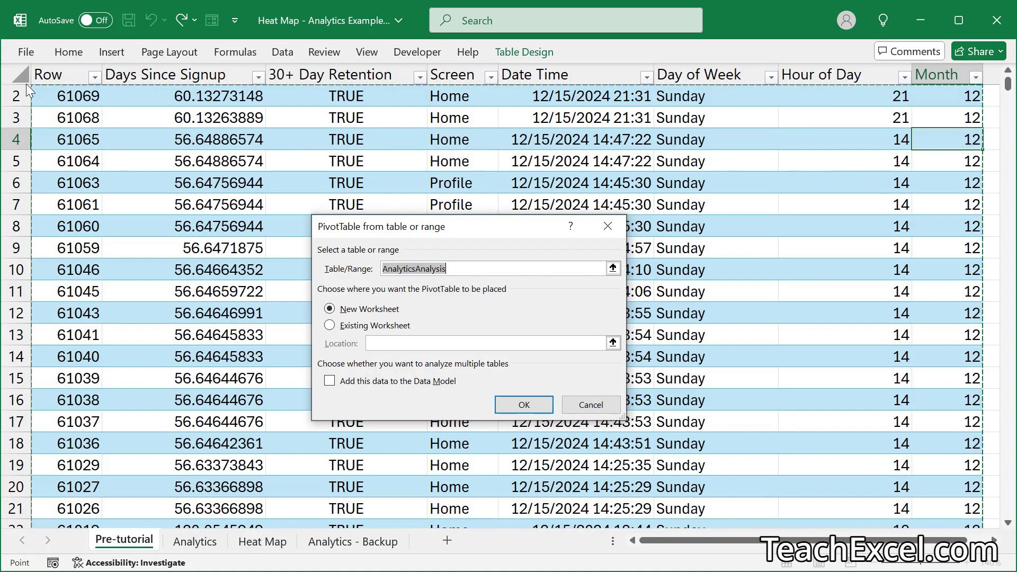
{"action": "left_click", "coordinate": [534, 402]}
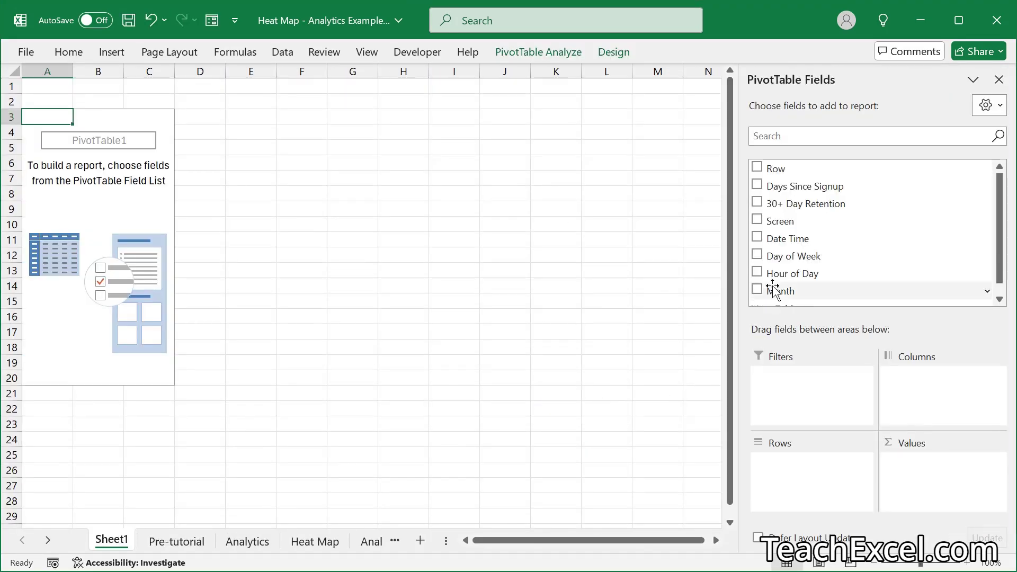
{"action": "left_click_drag", "start_coordinate": [783, 260], "coordinate": [798, 473]}
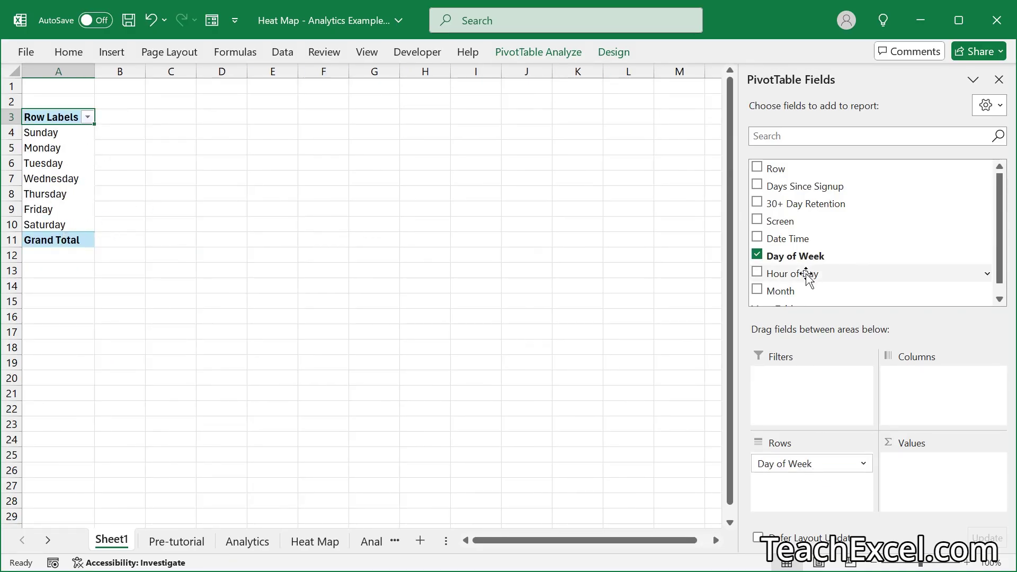
{"action": "left_click_drag", "start_coordinate": [808, 275], "coordinate": [933, 386]}
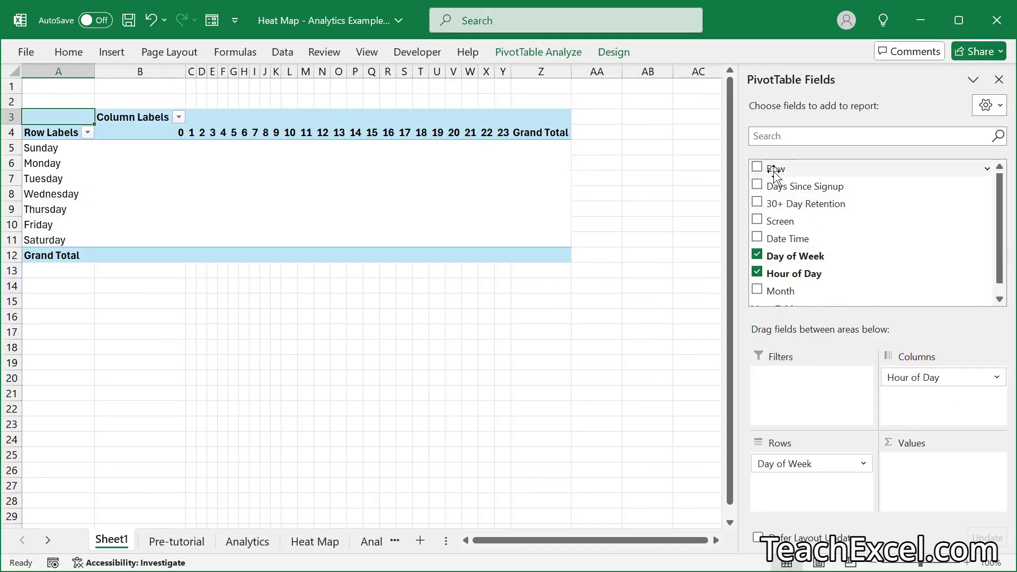
{"action": "left_click_drag", "start_coordinate": [773, 170], "coordinate": [932, 479]}
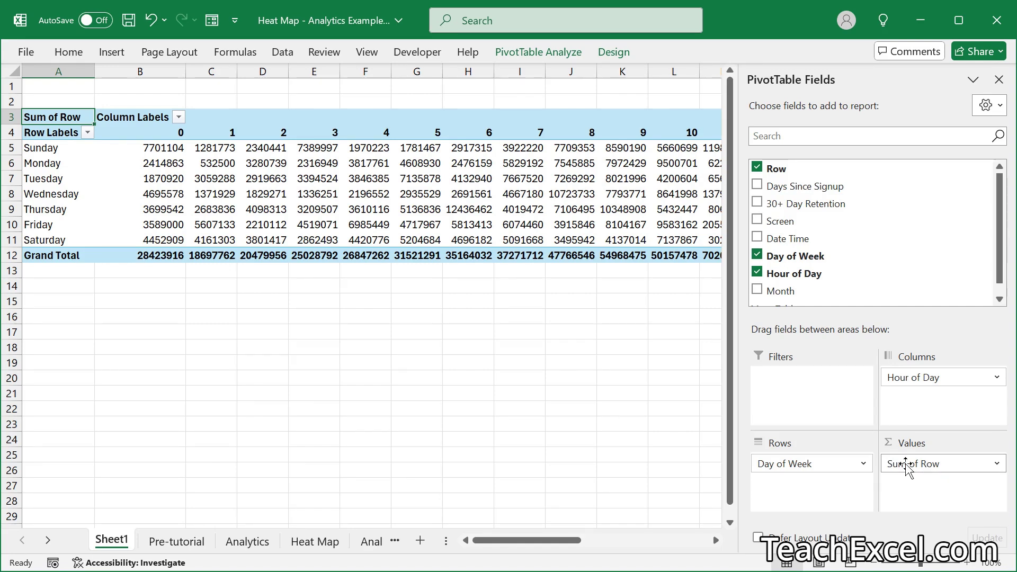
{"action": "key", "text": "ctrl+Page_Down"}
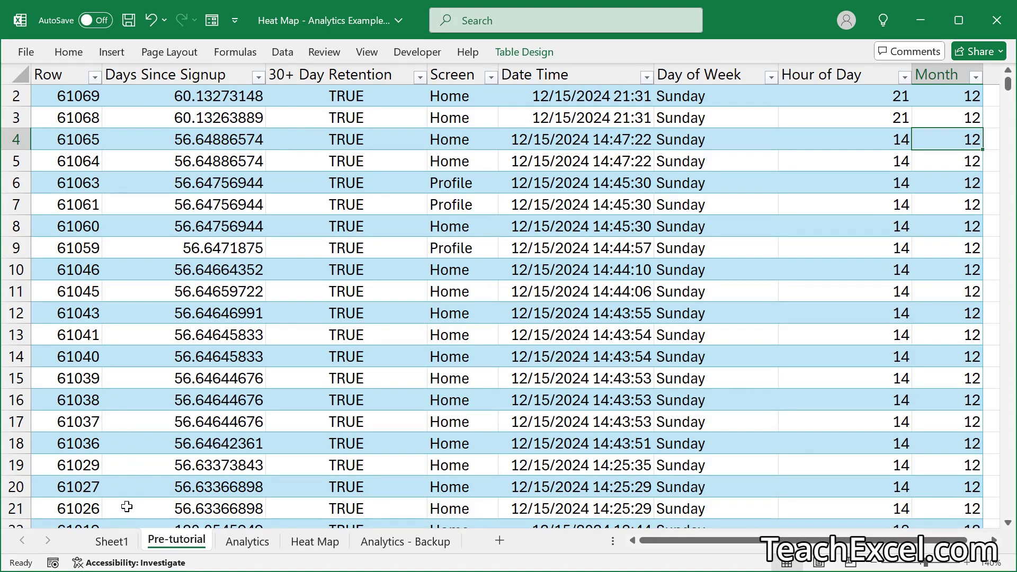
On Sheet1, change the Row value field's summary from Sum to Count
{"action": "left_click", "coordinate": [119, 541]}
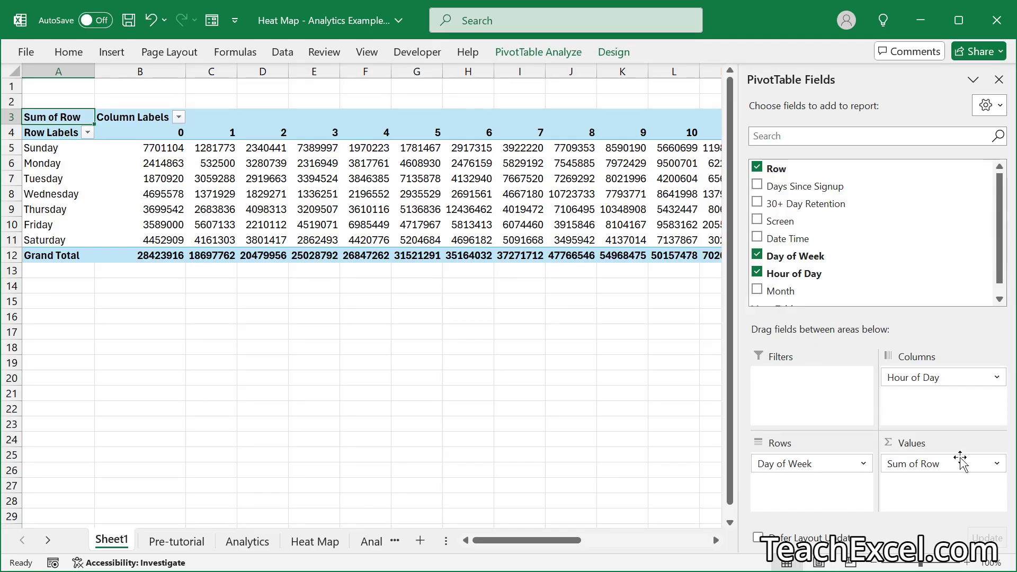
{"action": "left_click", "coordinate": [915, 464]}
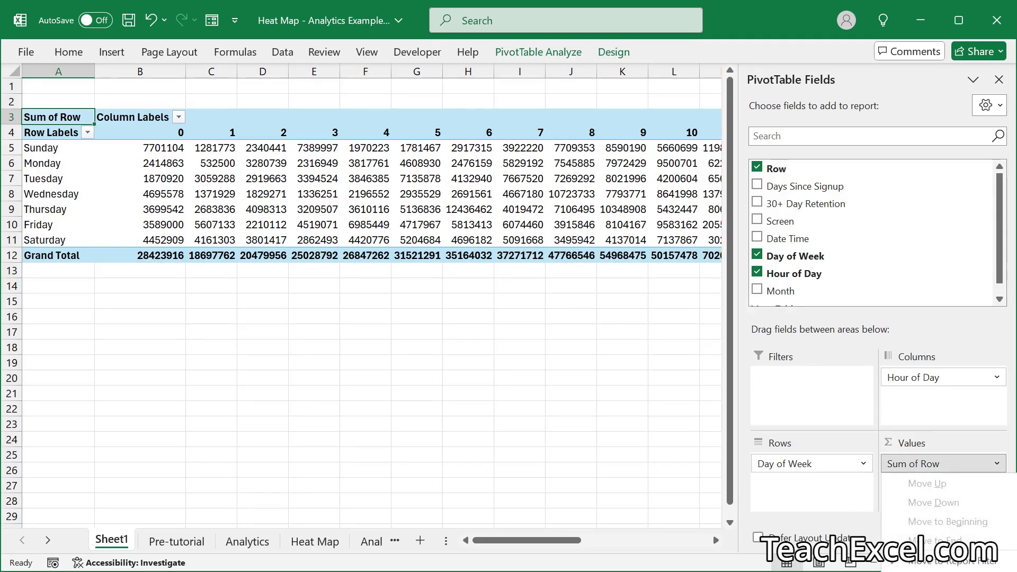
{"action": "key", "text": "n"}
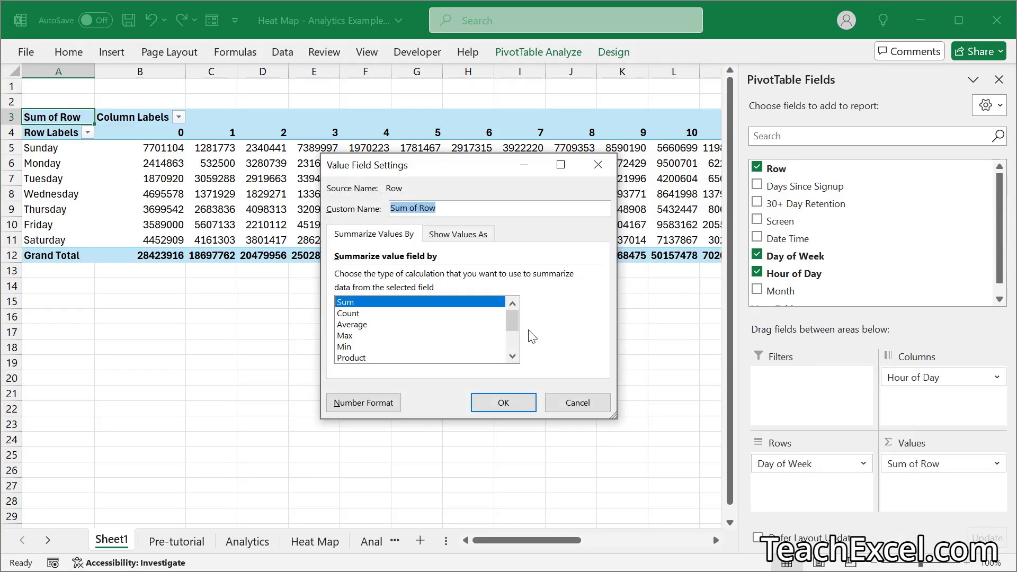
{"action": "left_click", "coordinate": [348, 315]}
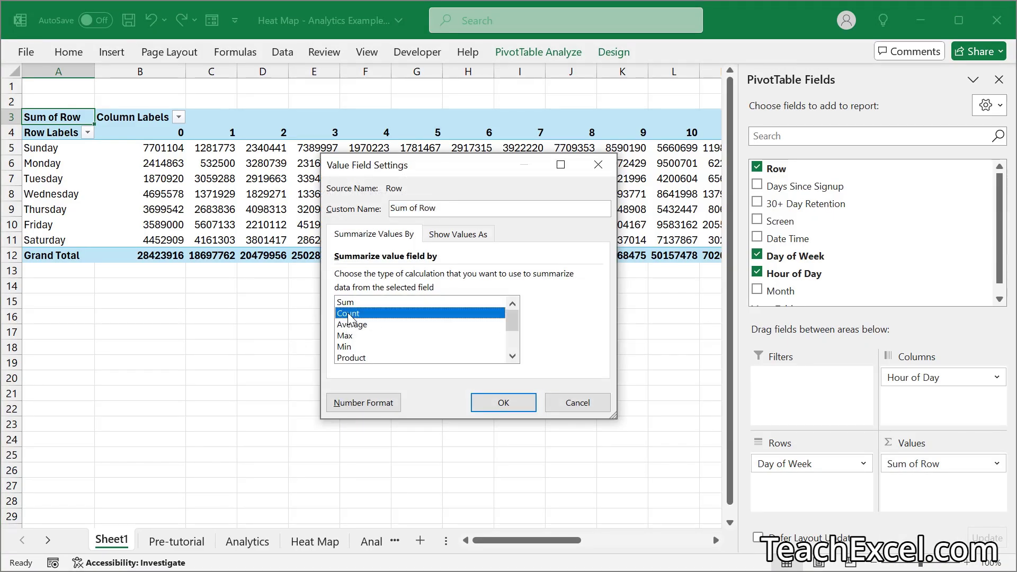
{"action": "left_click", "coordinate": [506, 404]}
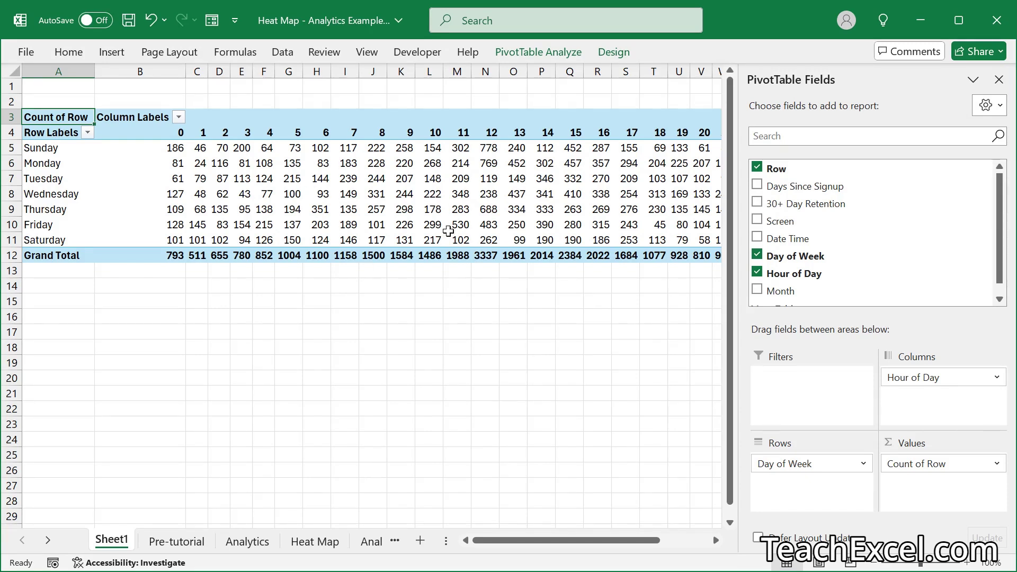
{"action": "mouse_move", "coordinate": [504, 176]}
{"action": "mouse_move", "coordinate": [491, 243]}
Turn grand totals off for both rows and columns
{"action": "left_click", "coordinate": [612, 53]}
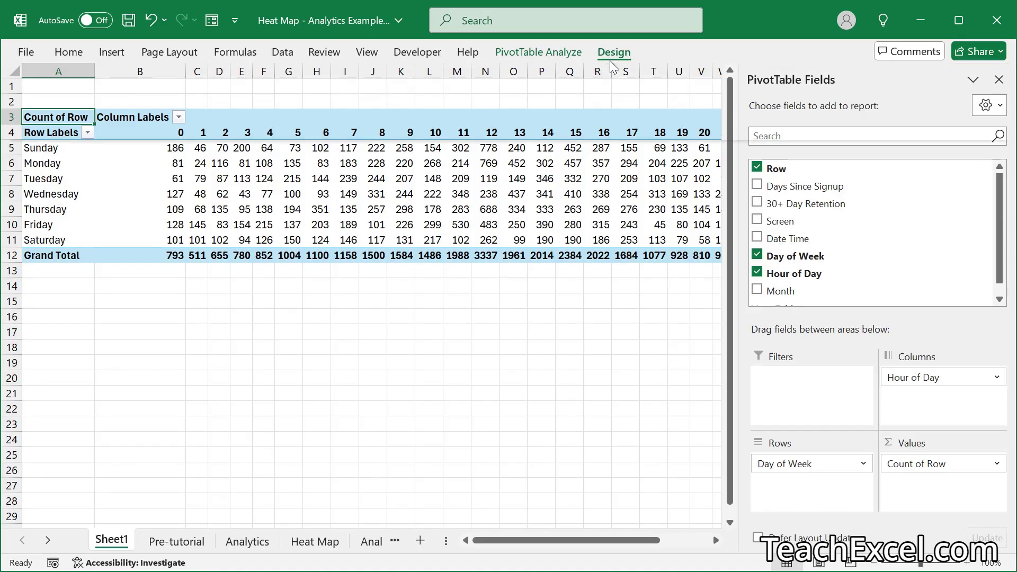
{"action": "left_click", "coordinate": [78, 109]}
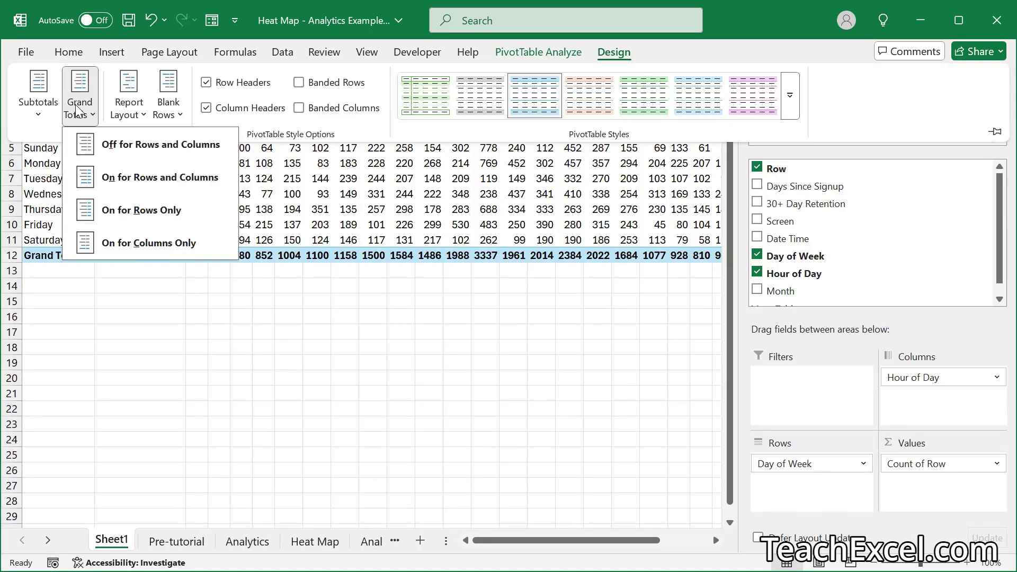
{"action": "left_click", "coordinate": [177, 148]}
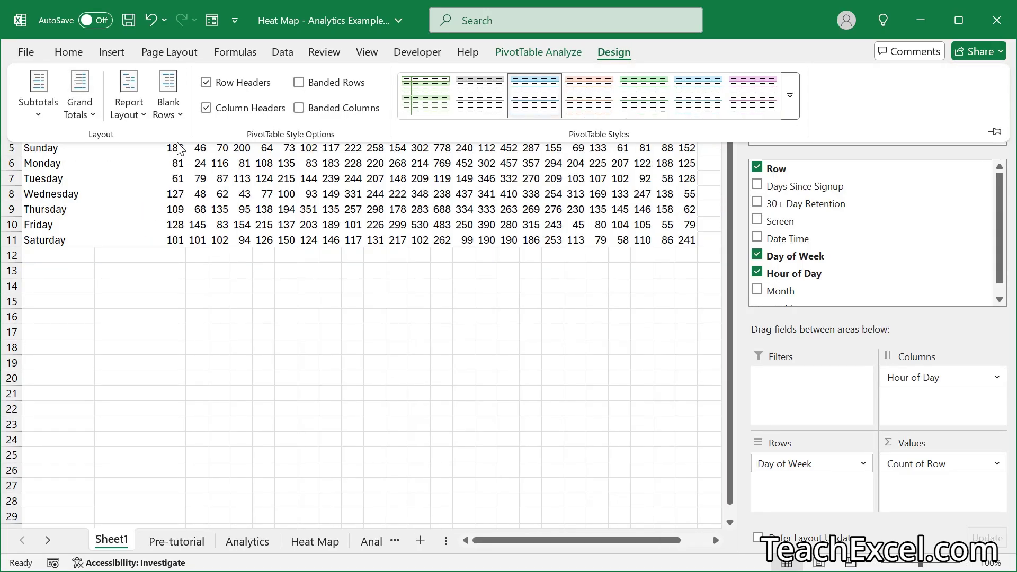
Select the count cells from Sunday hour 0 through Saturday hour 23
{"action": "mouse_move", "coordinate": [360, 193]}
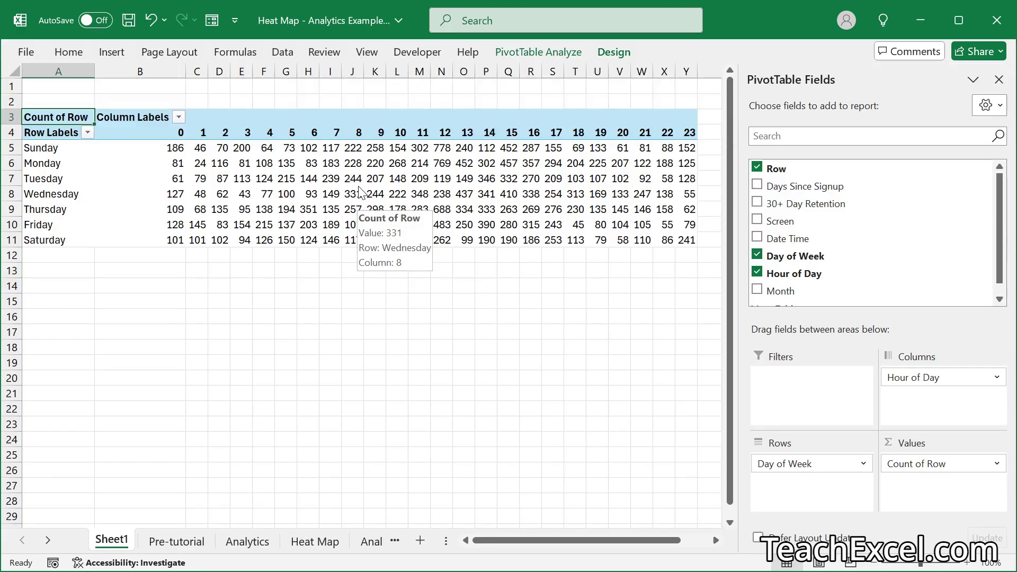
{"action": "left_click_drag", "start_coordinate": [175, 148], "coordinate": [198, 149]}
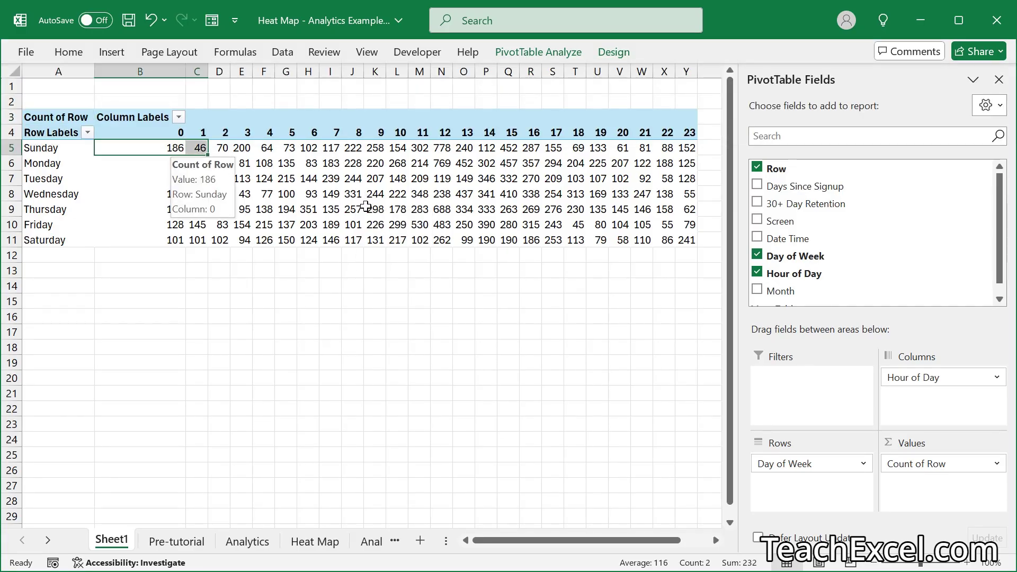
{"action": "left_click_drag", "start_coordinate": [365, 207], "coordinate": [681, 236]}
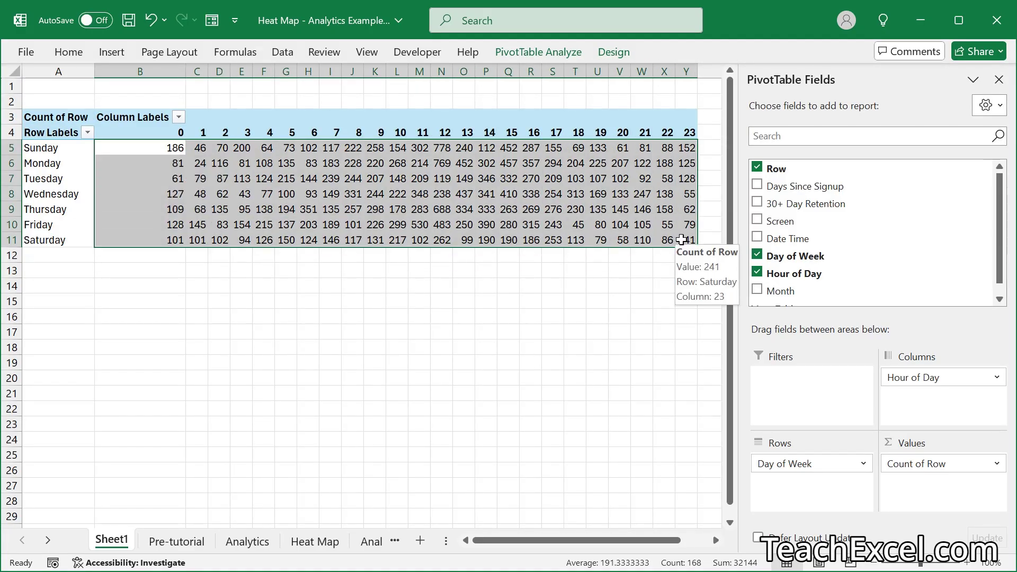
Apply the Red-Yellow-Green Color Scale to the selected PivotTable counts
{"action": "left_click", "coordinate": [69, 57]}
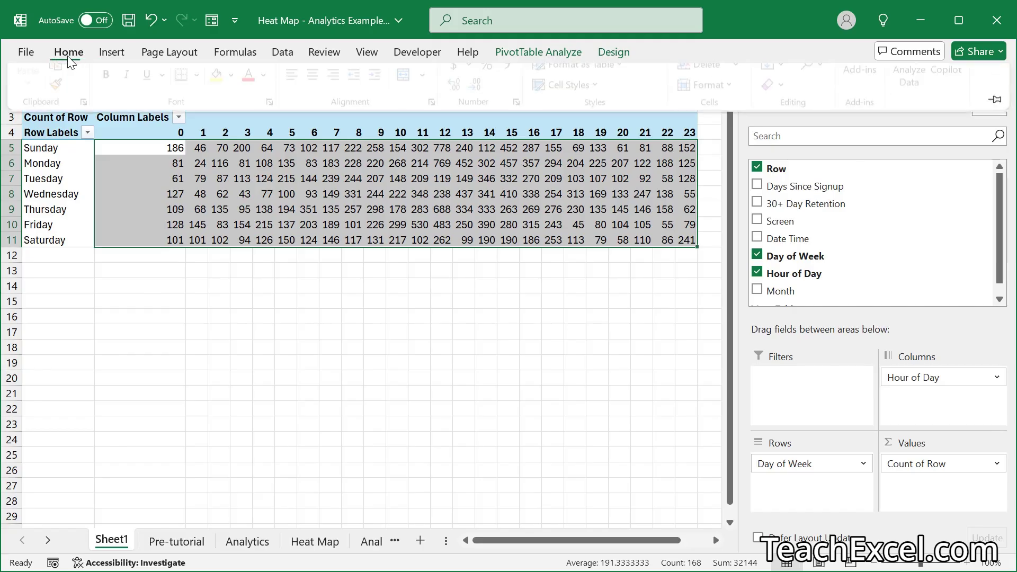
{"action": "left_click", "coordinate": [592, 78]}
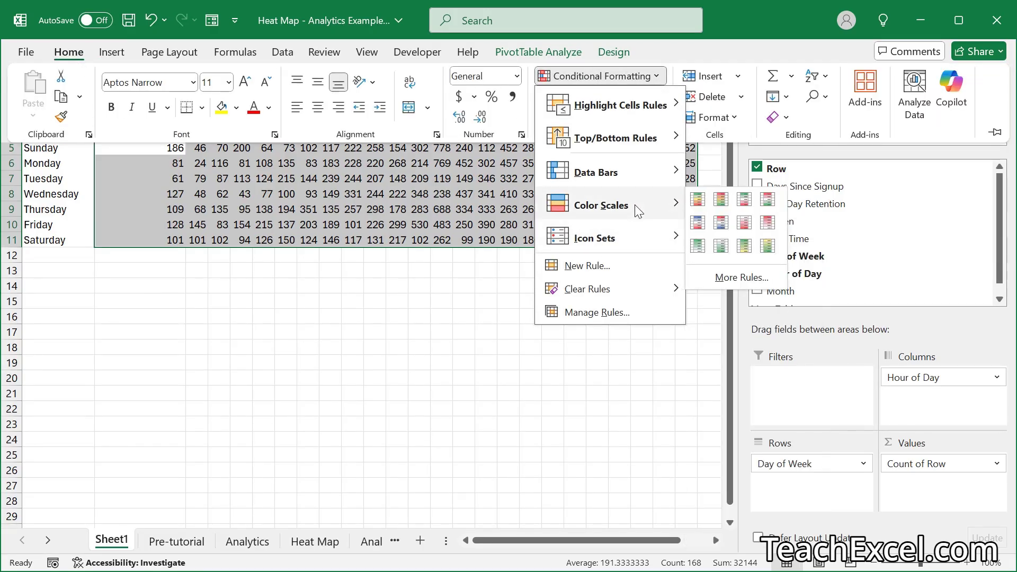
{"action": "left_click", "coordinate": [723, 202]}
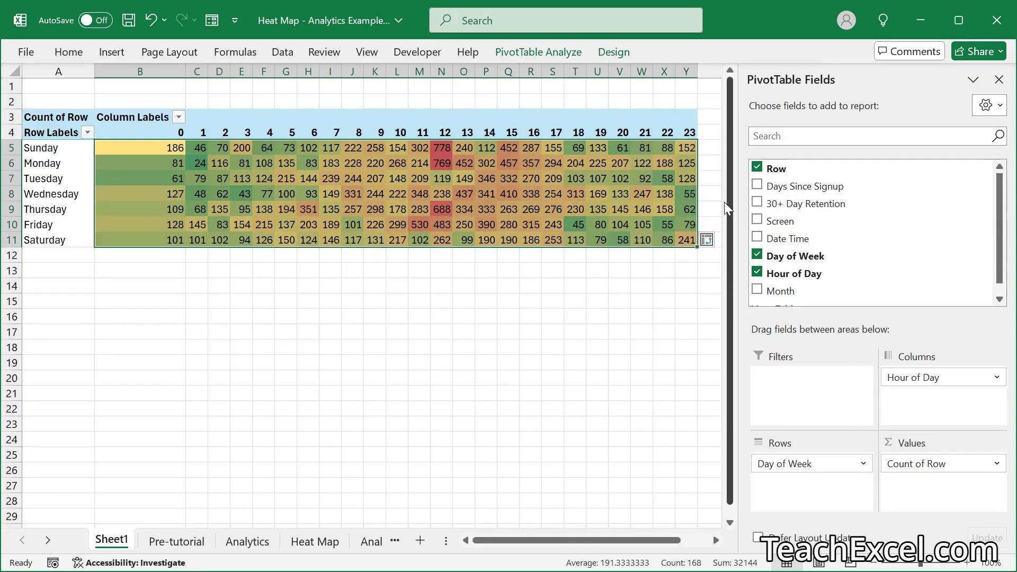
Give the count field the custom number format ;;; so the cells show only colour
{"action": "right_click", "coordinate": [218, 157]}
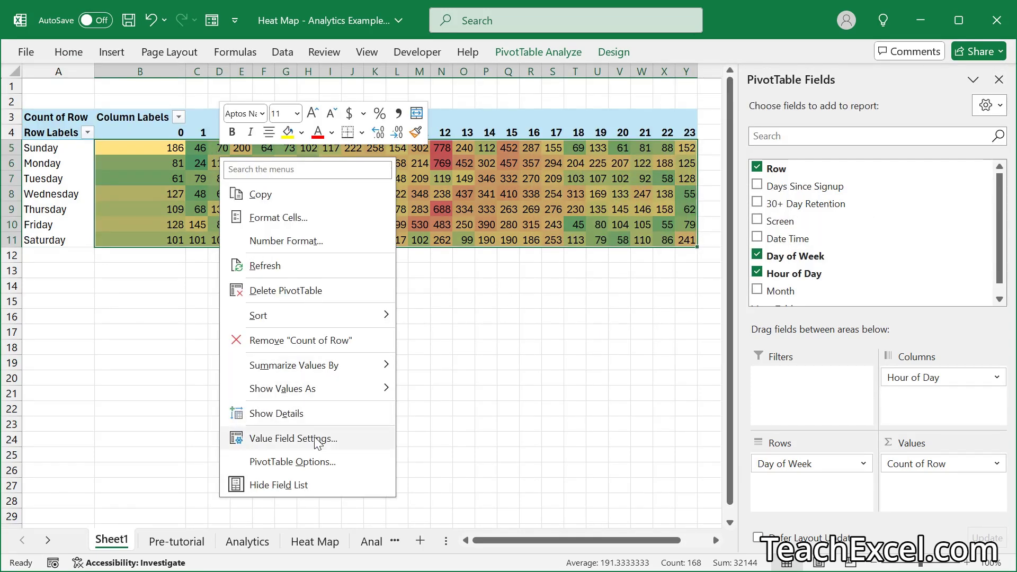
{"action": "left_click", "coordinate": [316, 442]}
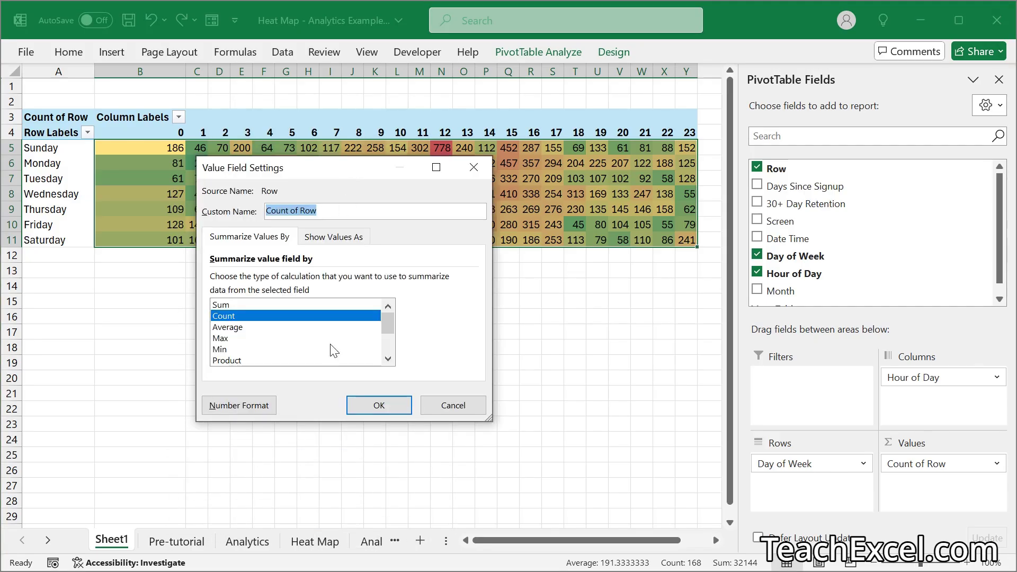
{"action": "left_click", "coordinate": [259, 408]}
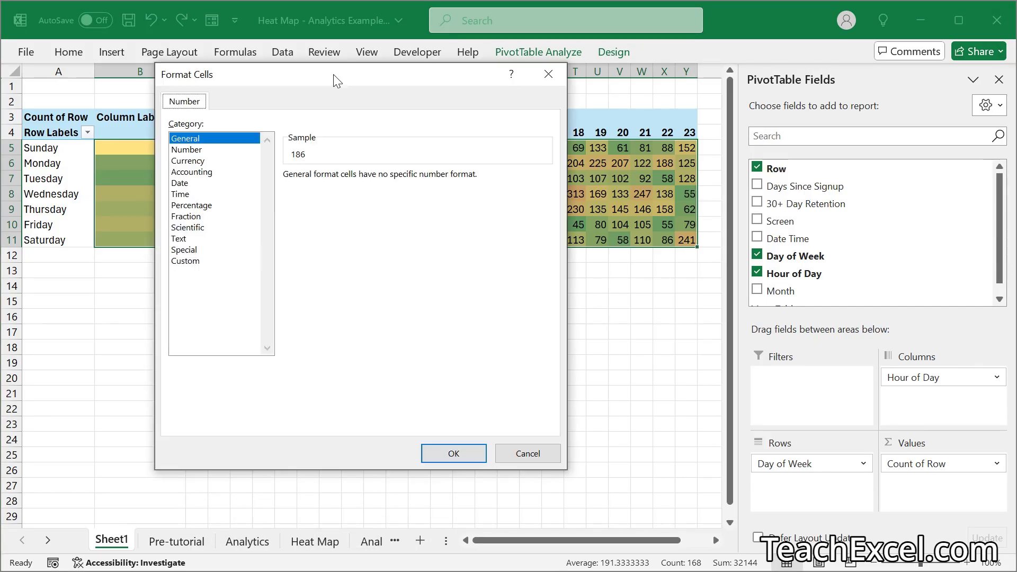
{"action": "left_click", "coordinate": [186, 261]}
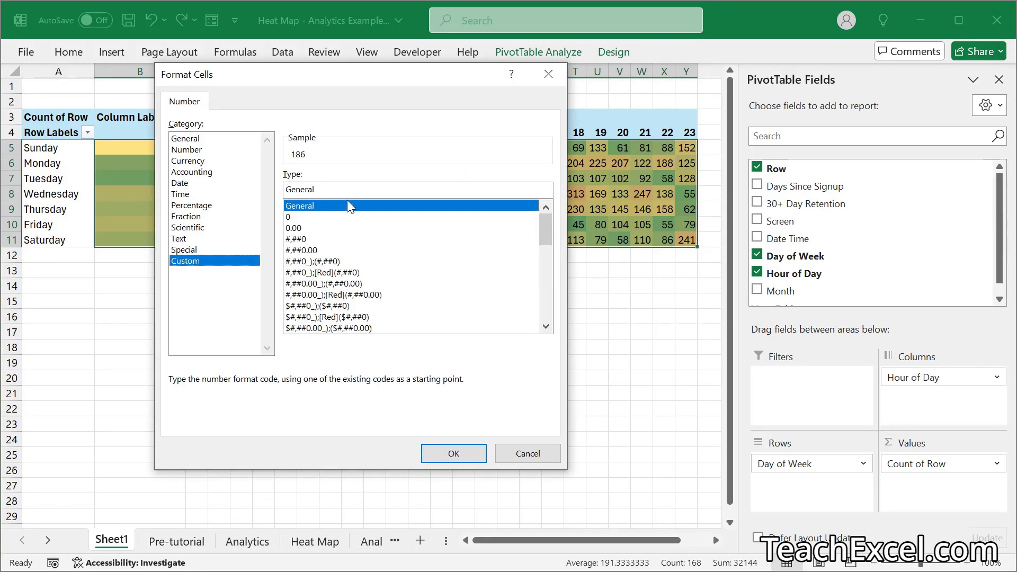
{"action": "left_click", "coordinate": [362, 188]}
{"action": "key", "text": "BackSpace"}
{"action": "key", "text": "BackSpace"}
{"action": "key", "text": "BackSpace"}
{"action": "key", "text": "BackSpace"}
{"action": "key", "text": "BackSpace"}
{"action": "key", "text": "BackSpace"}
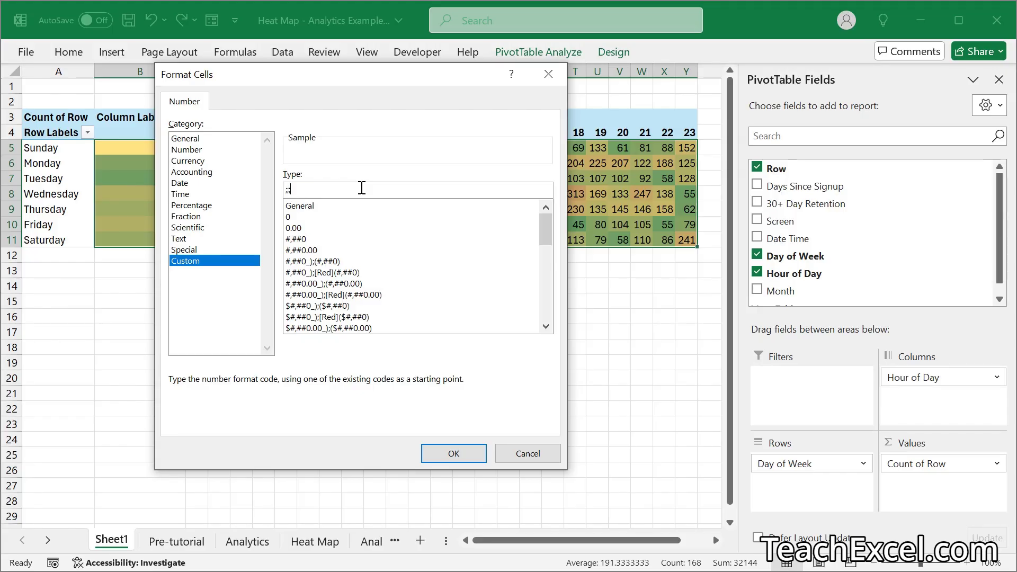
{"action": "left_click", "coordinate": [456, 454]}
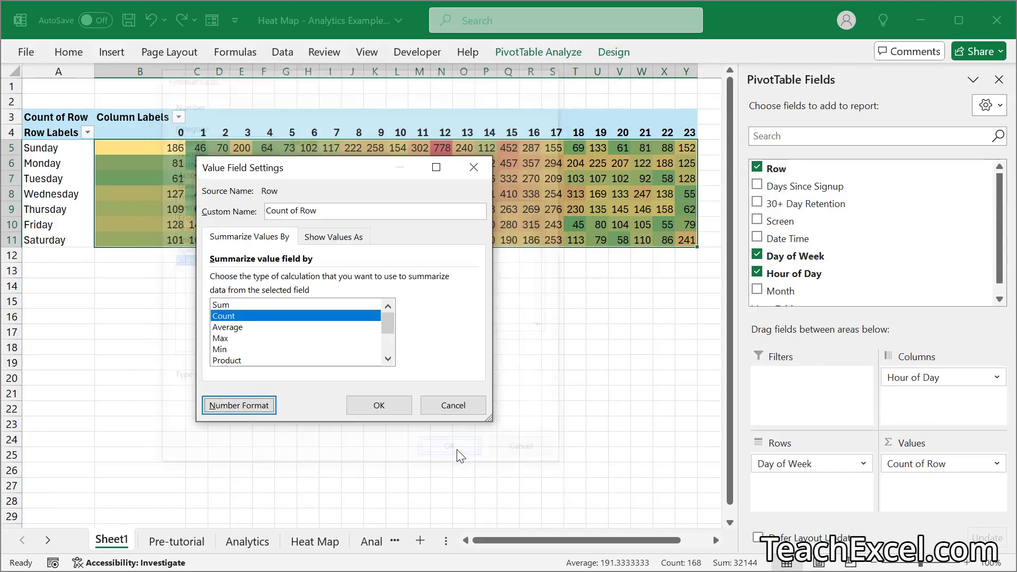
{"action": "left_click", "coordinate": [385, 404]}
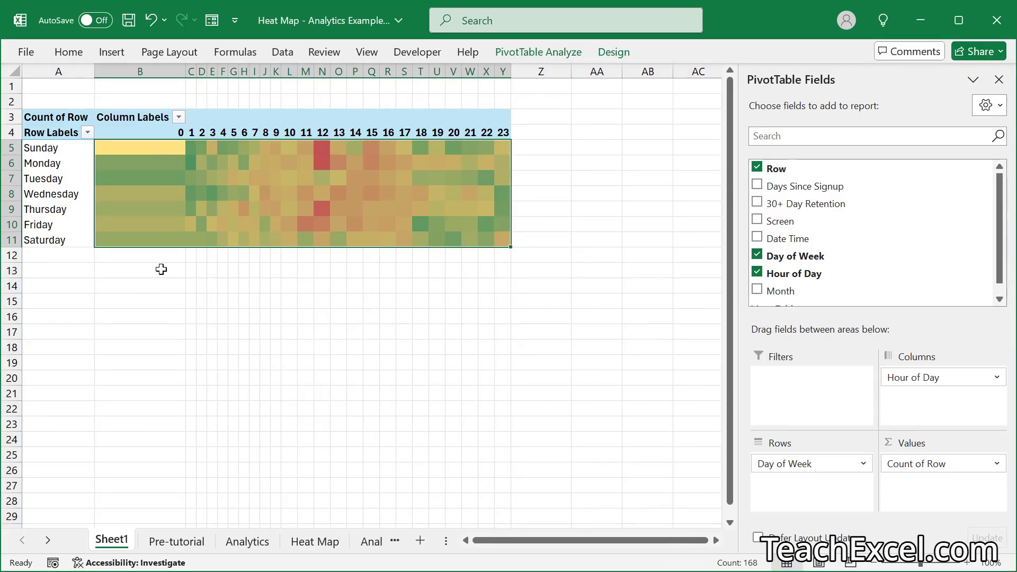
Drag the whole heat map PivotTable down so it starts at A9
{"action": "left_click", "coordinate": [32, 113]}
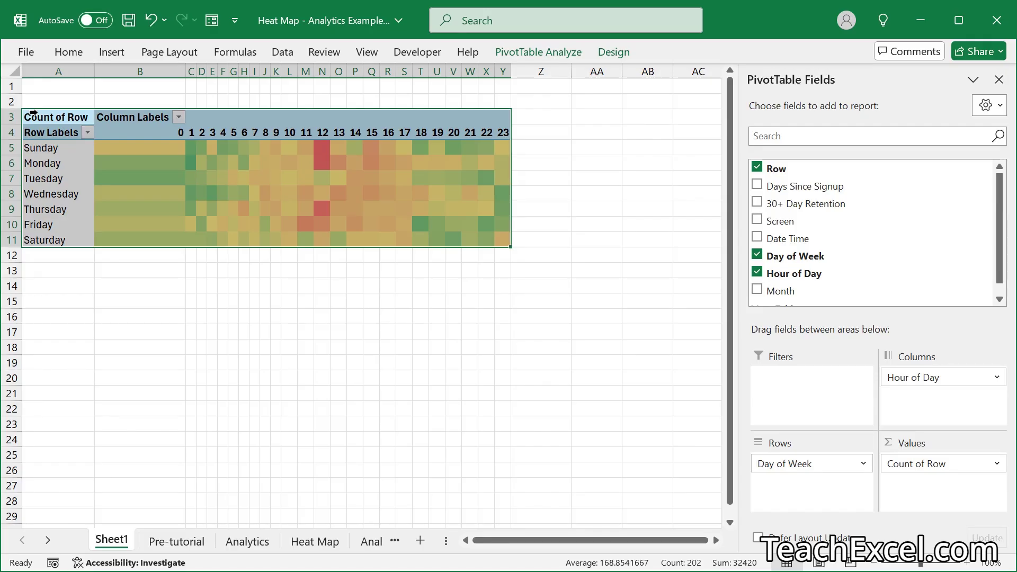
{"action": "left_click_drag", "start_coordinate": [121, 249], "coordinate": [110, 332]}
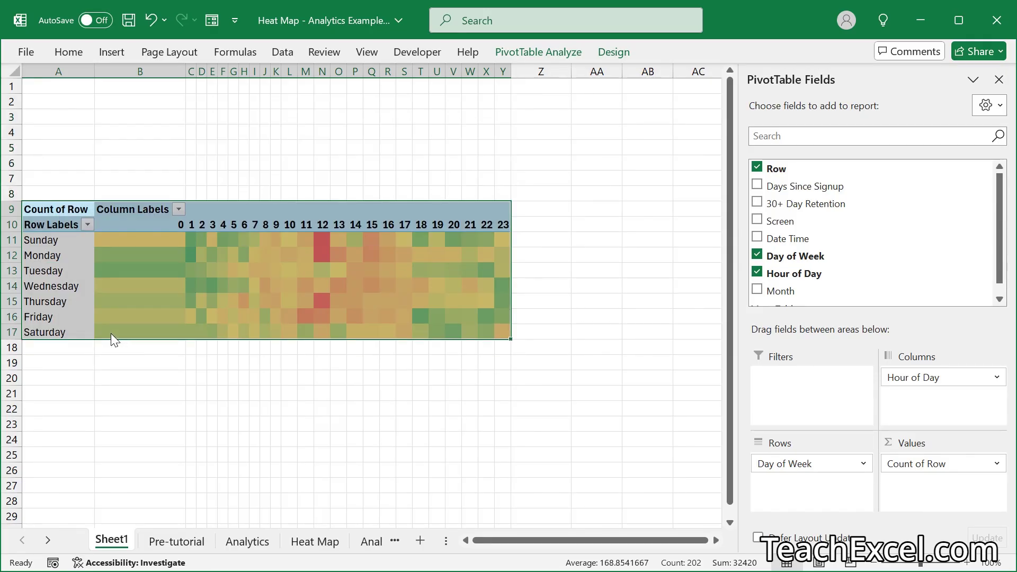
{"action": "left_click", "coordinate": [227, 266]}
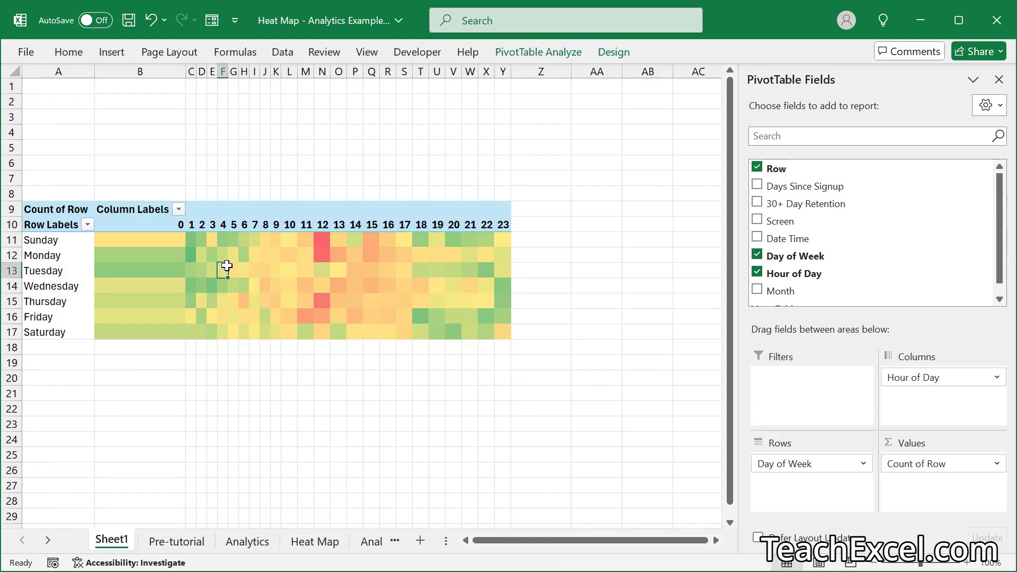
{"action": "left_click", "coordinate": [549, 56]}
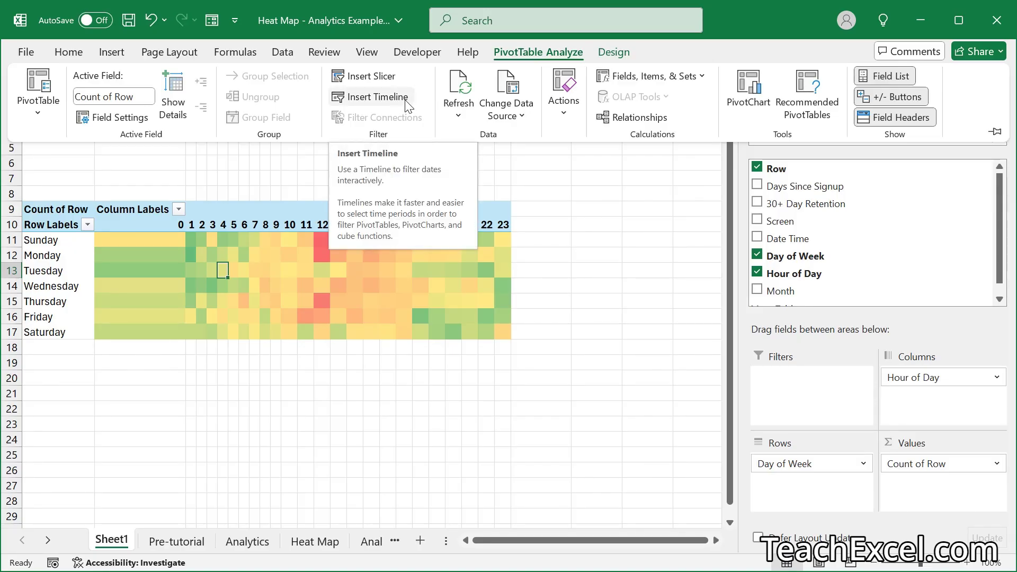
Insert slicers for 30+ Day Retention, Screen and Month
{"action": "left_click", "coordinate": [378, 81]}
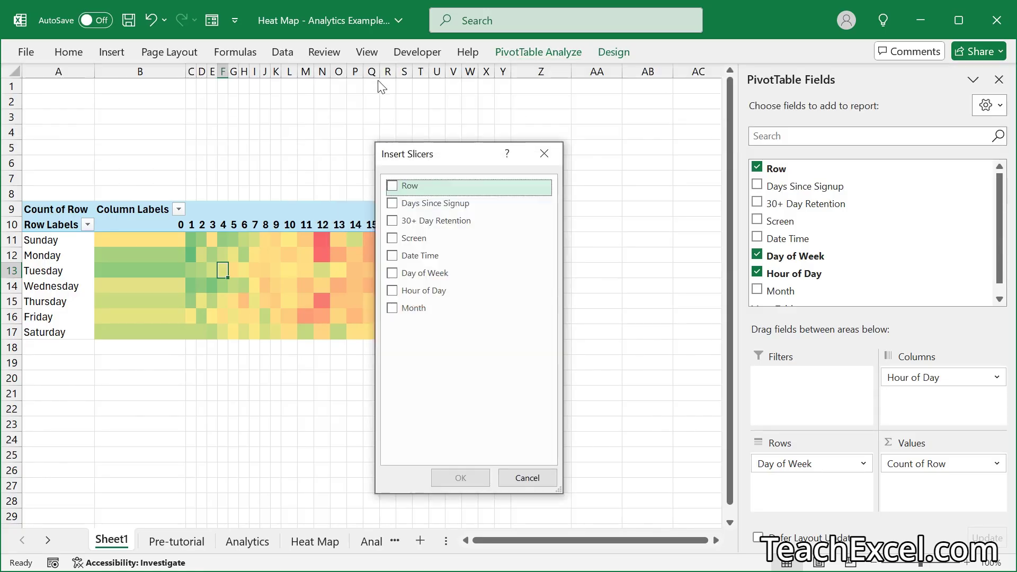
{"action": "left_click", "coordinate": [392, 221]}
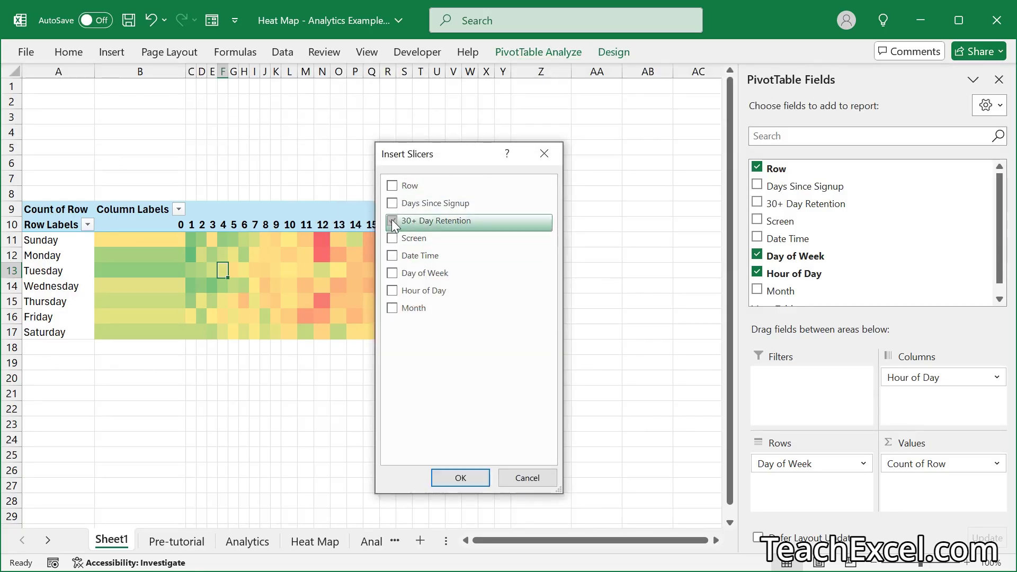
{"action": "left_click", "coordinate": [392, 239]}
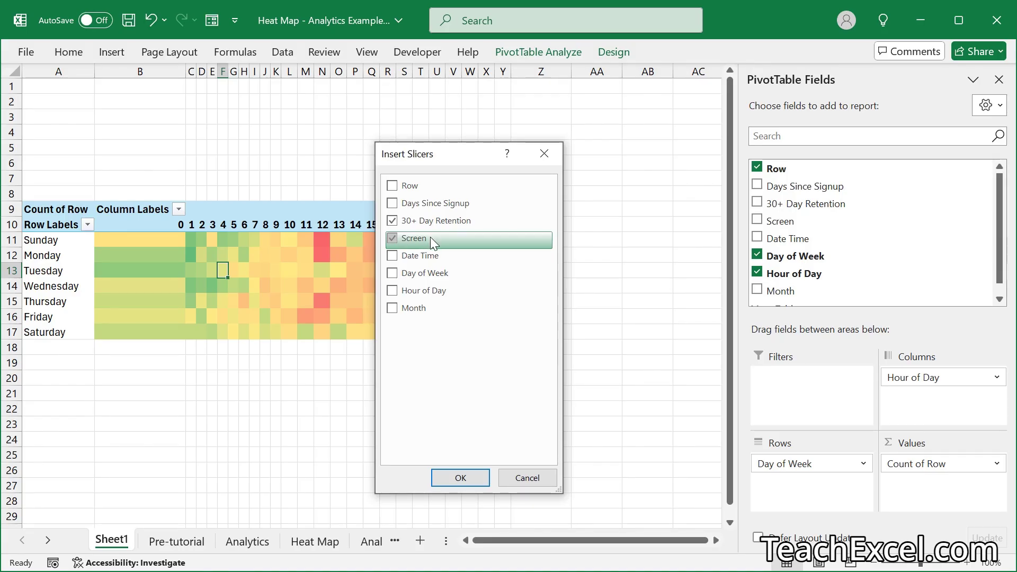
{"action": "left_click", "coordinate": [392, 308]}
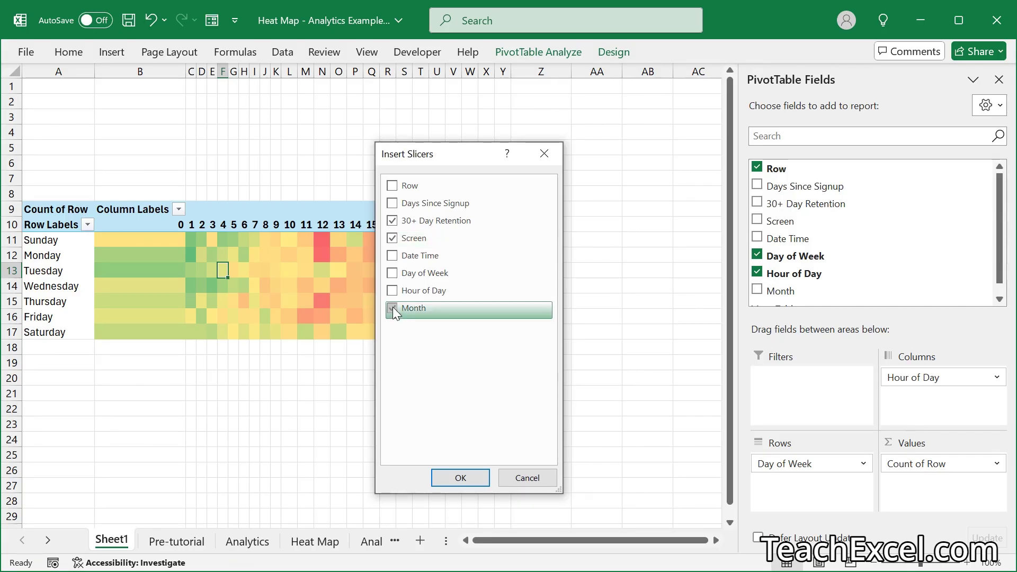
{"action": "left_click", "coordinate": [460, 478]}
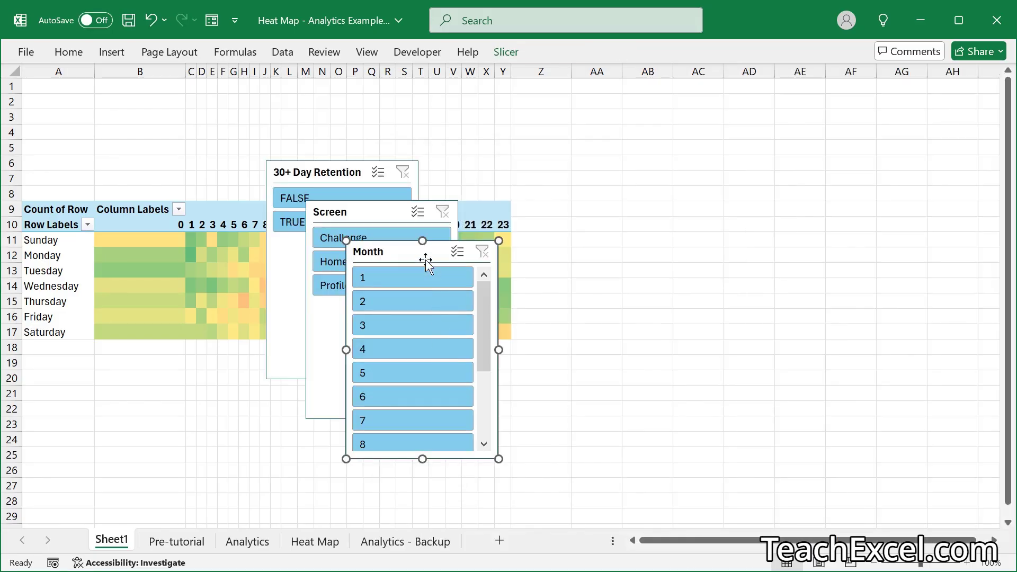
Place the 30+ Day Retention slicer at the sheet top, shortened, with two-column buttons
{"action": "left_click_drag", "start_coordinate": [408, 254], "coordinate": [545, 179]}
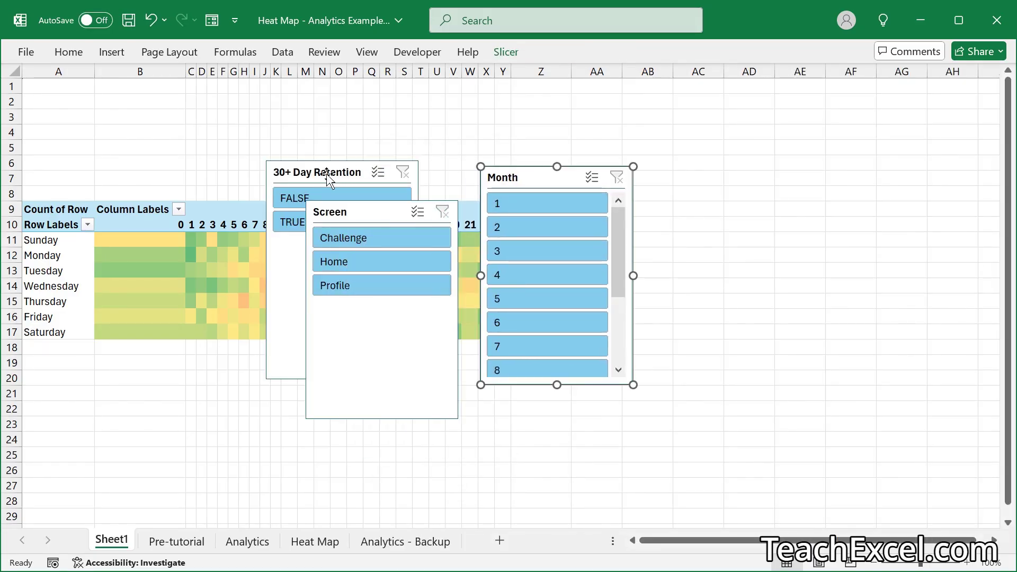
{"action": "left_click_drag", "start_coordinate": [327, 177], "coordinate": [190, 90]}
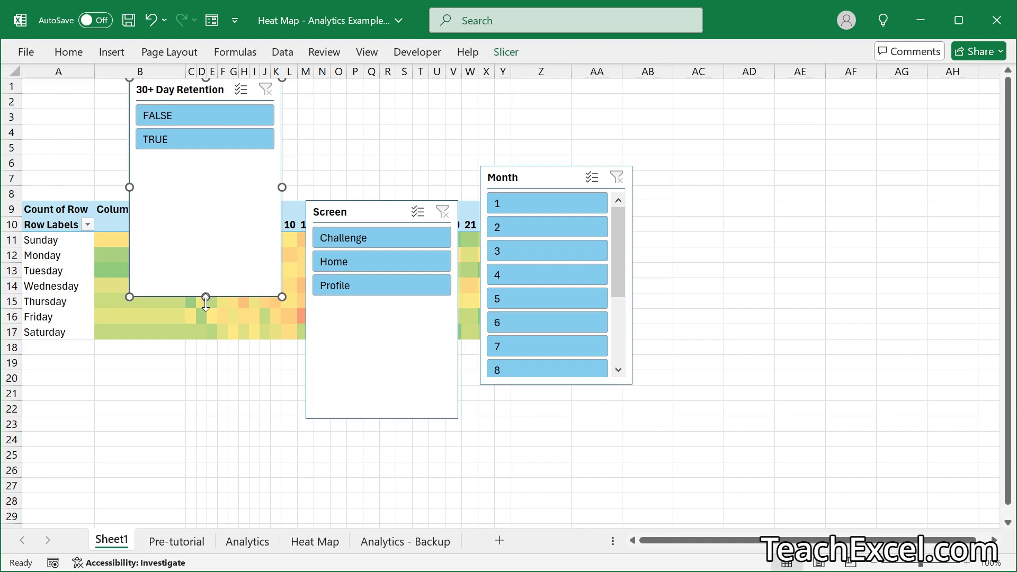
{"action": "left_click_drag", "start_coordinate": [206, 297], "coordinate": [201, 159]}
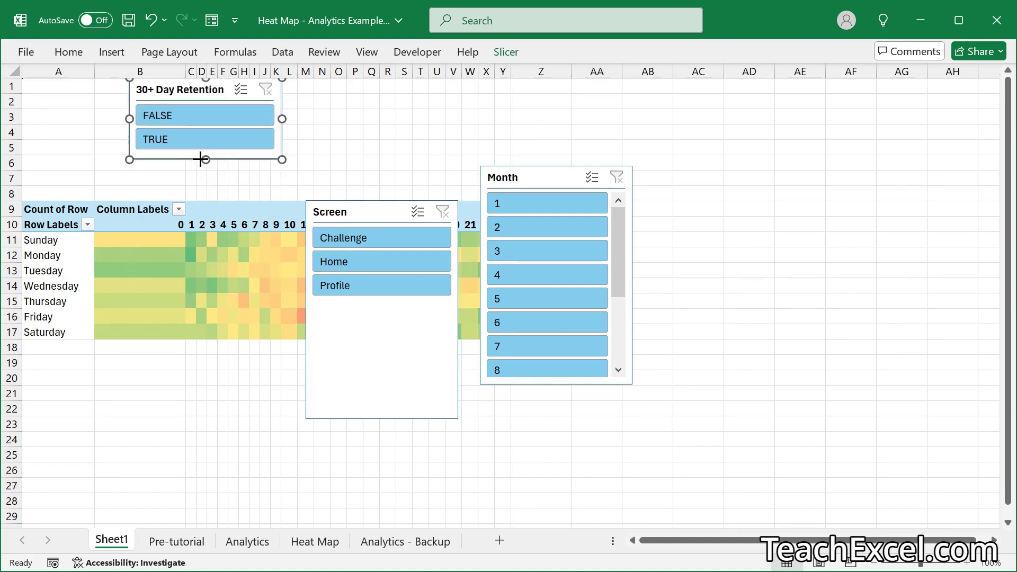
{"action": "left_click", "coordinate": [504, 43]}
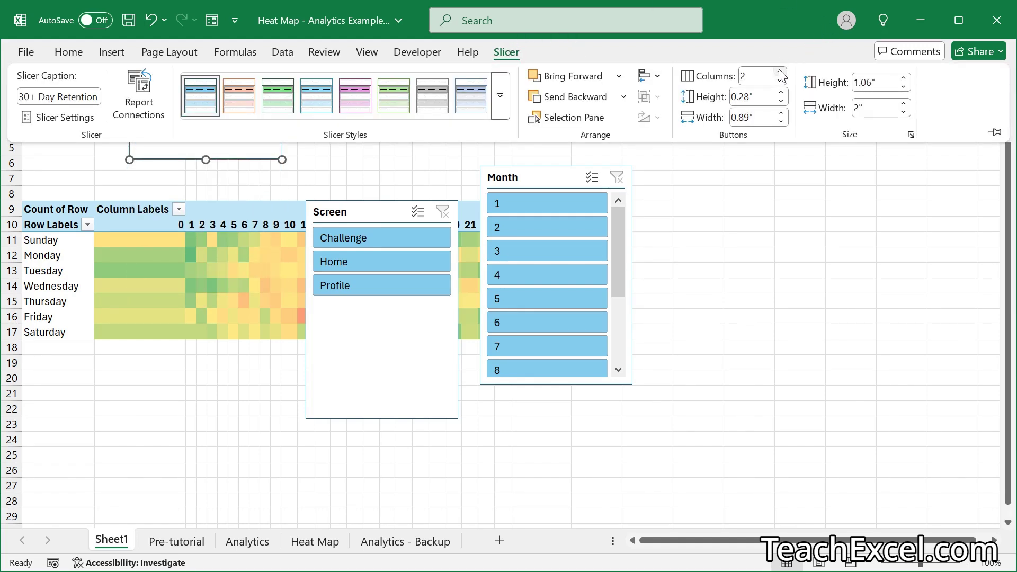
{"action": "left_click", "coordinate": [335, 164]}
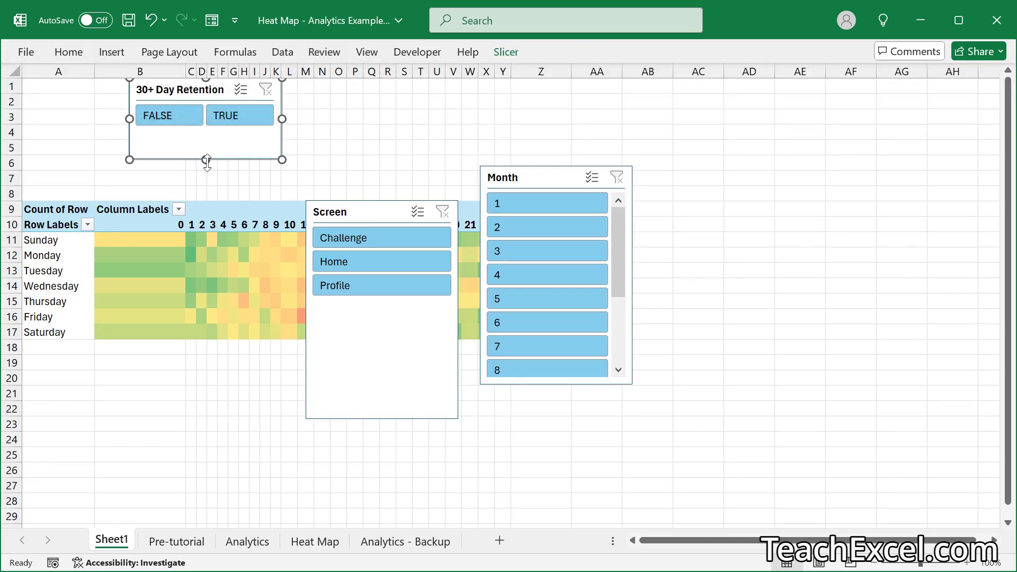
{"action": "left_click_drag", "start_coordinate": [206, 158], "coordinate": [206, 130]}
Move the Screen slicer up beside it, widen it, and place the Month slicer below
{"action": "left_click_drag", "start_coordinate": [363, 212], "coordinate": [360, 77]}
{"action": "key", "text": "Escape"}
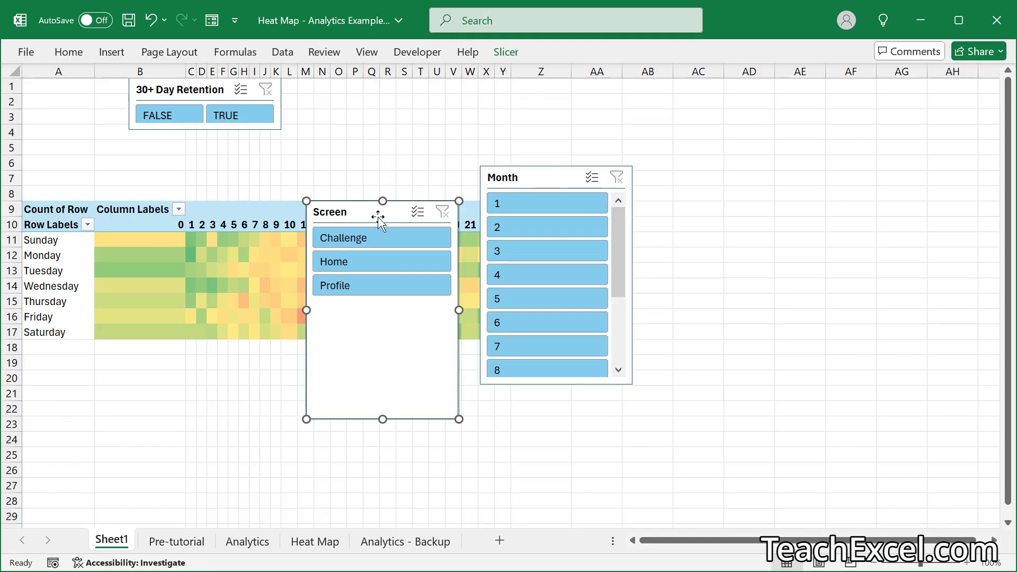
{"action": "left_click_drag", "start_coordinate": [377, 215], "coordinate": [377, 94]}
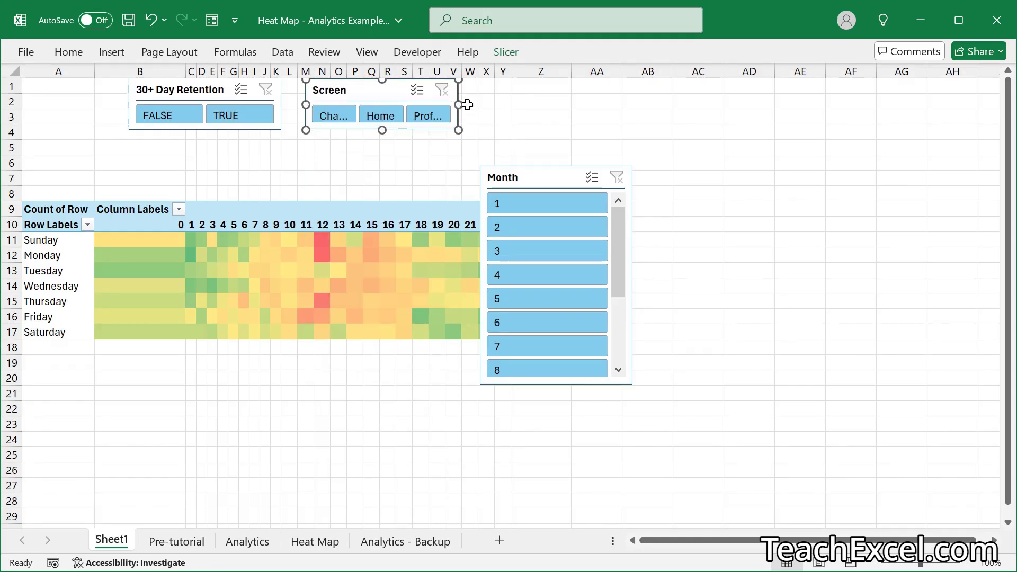
{"action": "left_click_drag", "start_coordinate": [459, 104], "coordinate": [512, 104]}
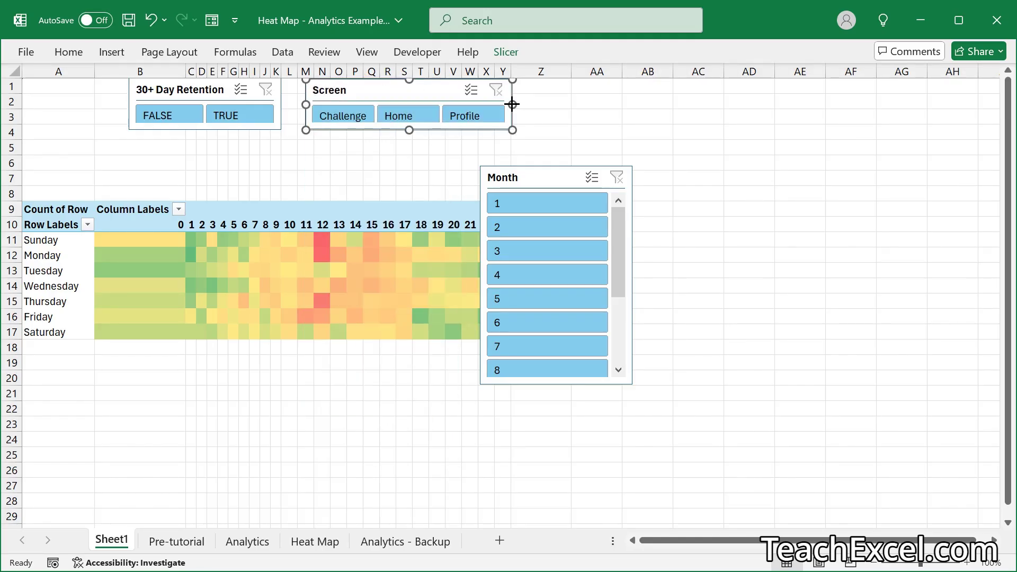
{"action": "left_click_drag", "start_coordinate": [557, 179], "coordinate": [204, 150]}
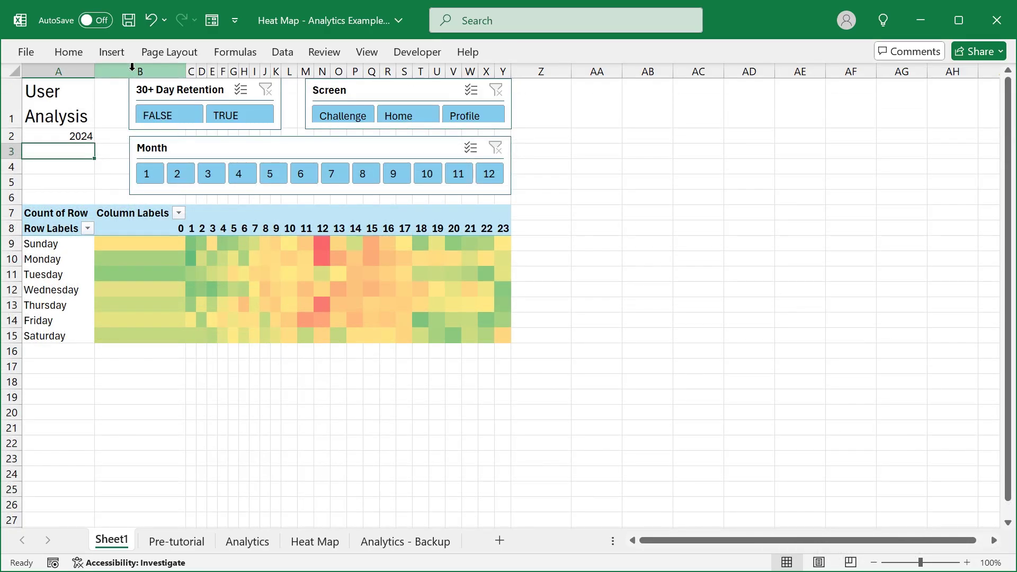
Make columns B through Y equal width and nudge the Screen slicer slightly left
{"action": "left_click_drag", "start_coordinate": [132, 66], "coordinate": [496, 71]}
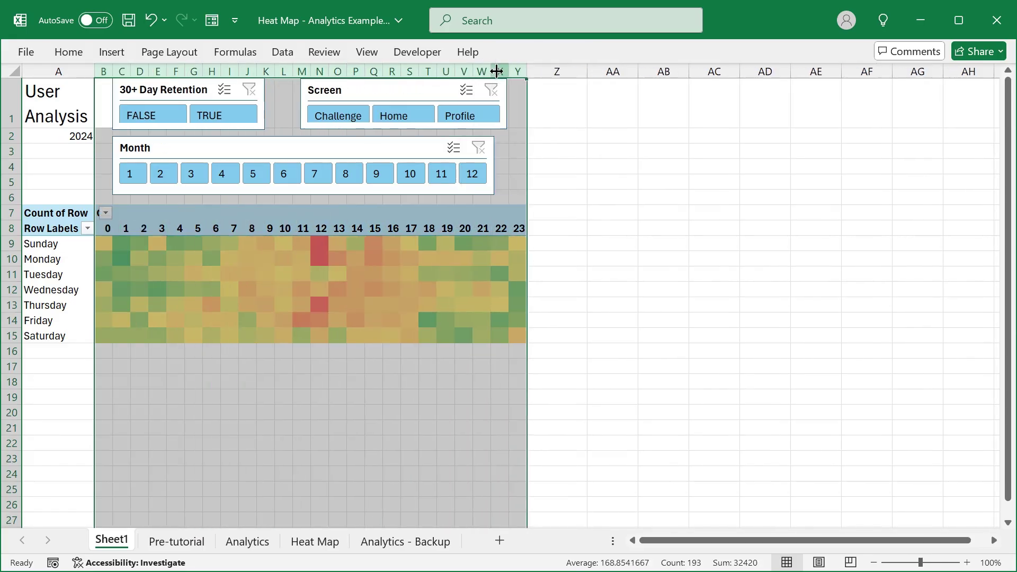
{"action": "left_click", "coordinate": [368, 95]}
{"action": "left_click_drag", "start_coordinate": [380, 92], "coordinate": [356, 94]}
Turn off the sheet's gridlines
{"action": "left_click", "coordinate": [366, 52]}
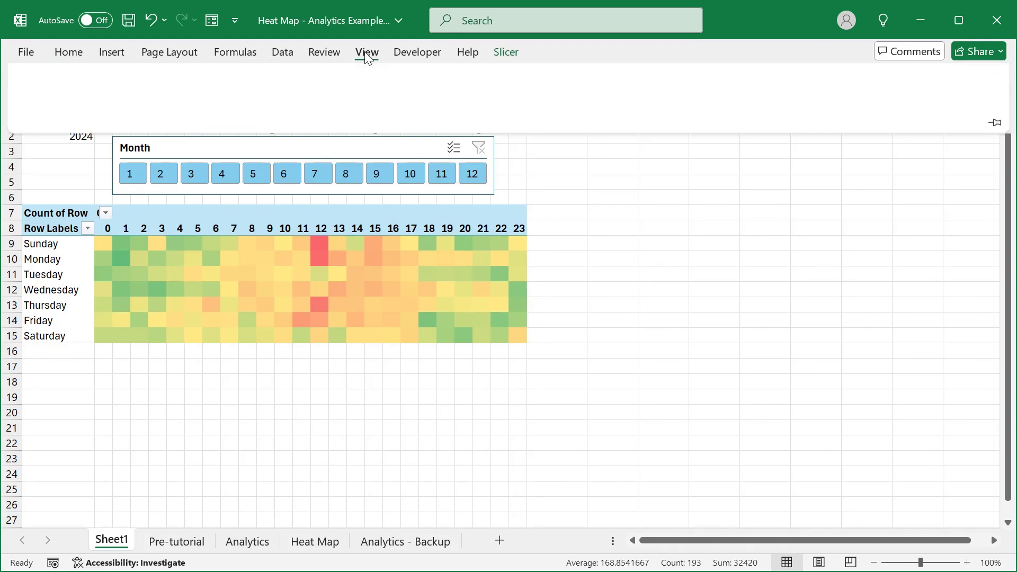
{"action": "left_click", "coordinate": [392, 99]}
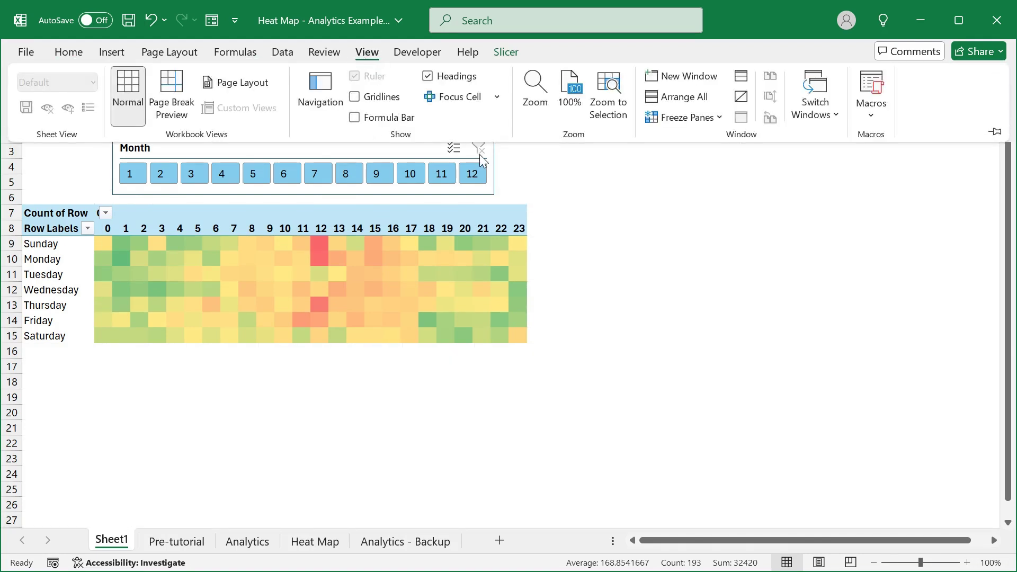
{"action": "left_click", "coordinate": [506, 154]}
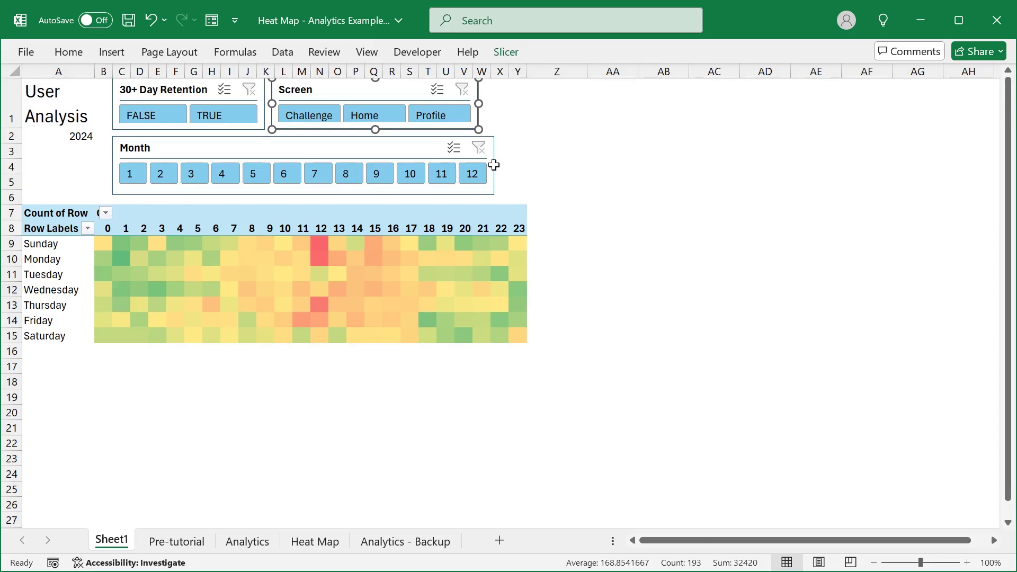
{"action": "key", "text": "Escape"}
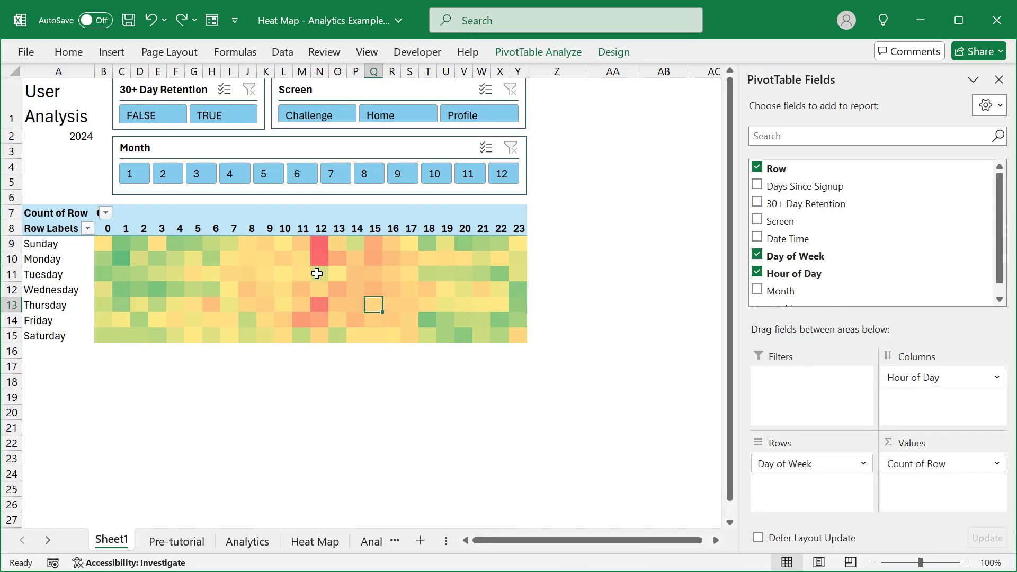
Turn off Autofit column widths on update in PivotTable Options, then filter to Month 7
{"action": "left_click", "coordinate": [379, 121]}
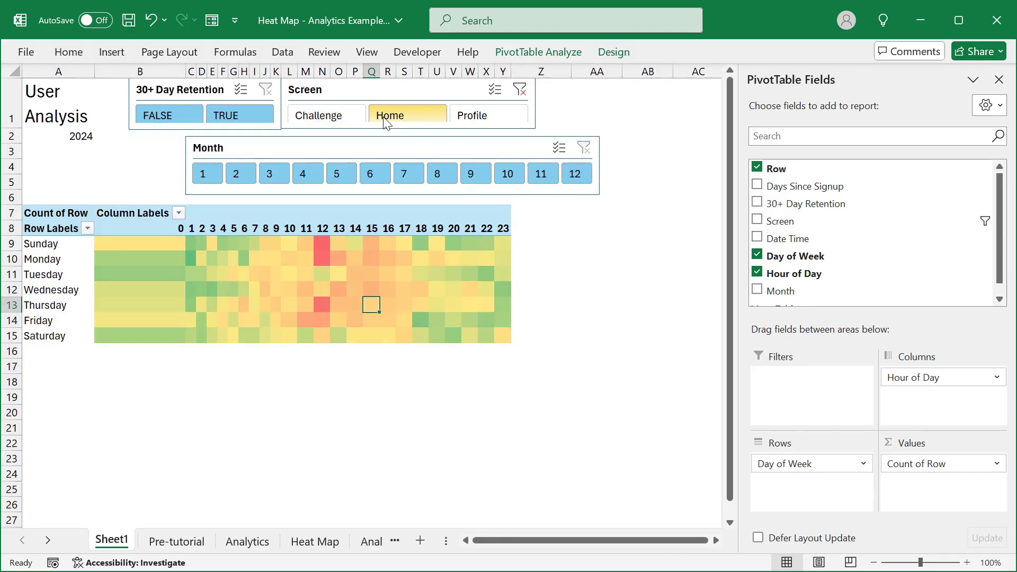
{"action": "left_click", "coordinate": [386, 122]}
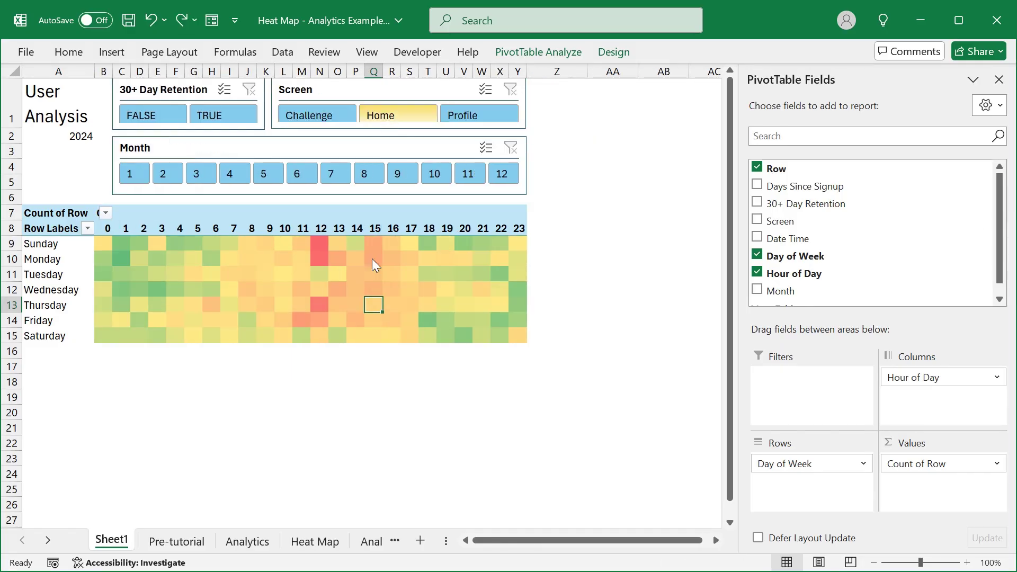
{"action": "left_click", "coordinate": [547, 53]}
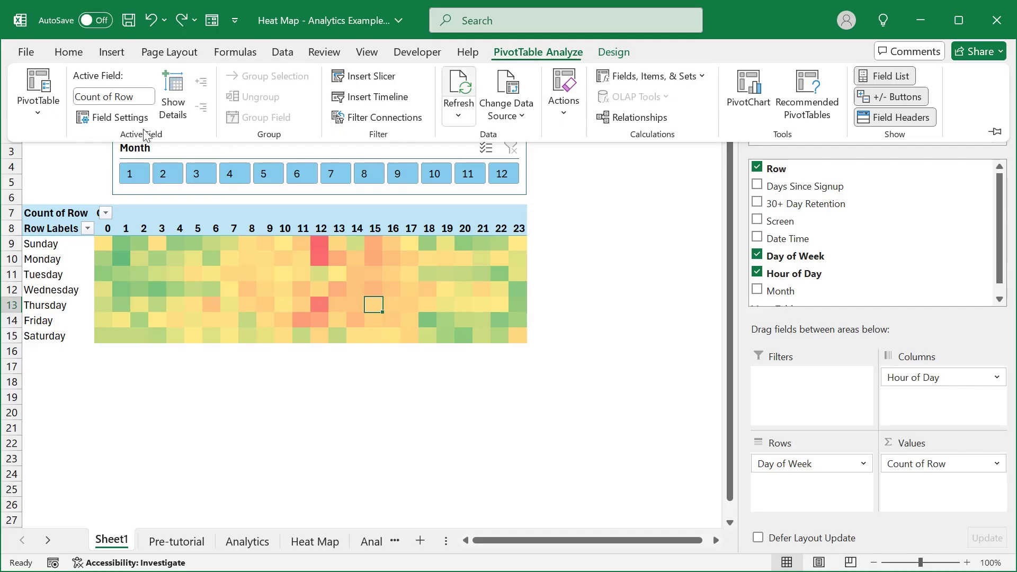
{"action": "left_click", "coordinate": [36, 123]}
{"action": "left_click", "coordinate": [45, 194]}
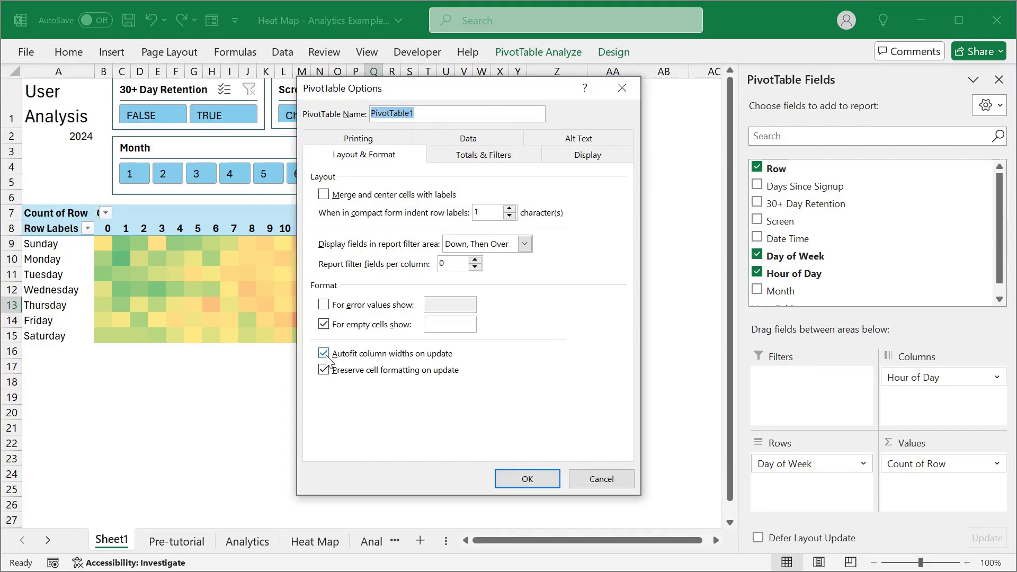
{"action": "left_click", "coordinate": [323, 354]}
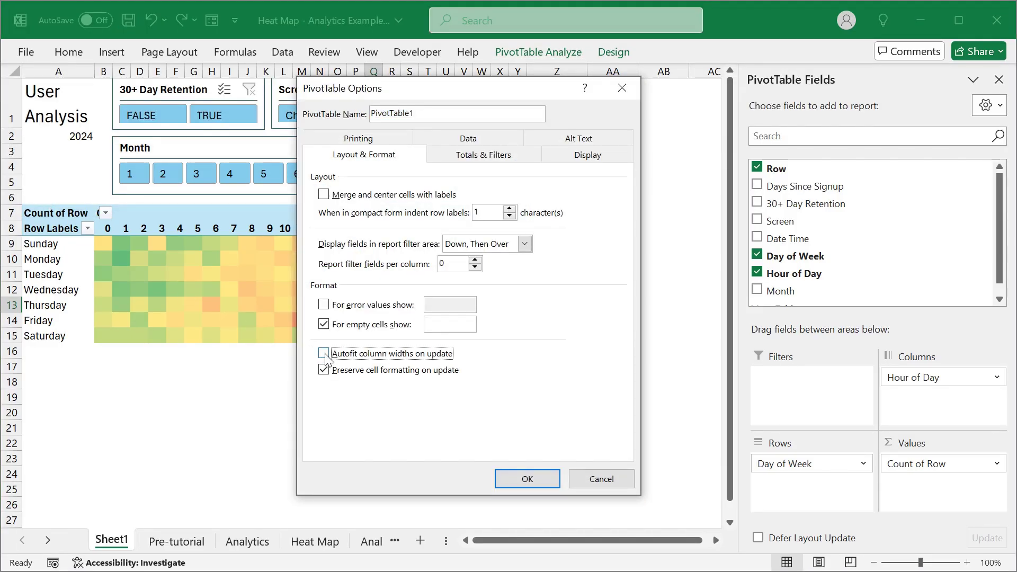
{"action": "left_click", "coordinate": [528, 478]}
{"action": "left_click", "coordinate": [334, 174]}
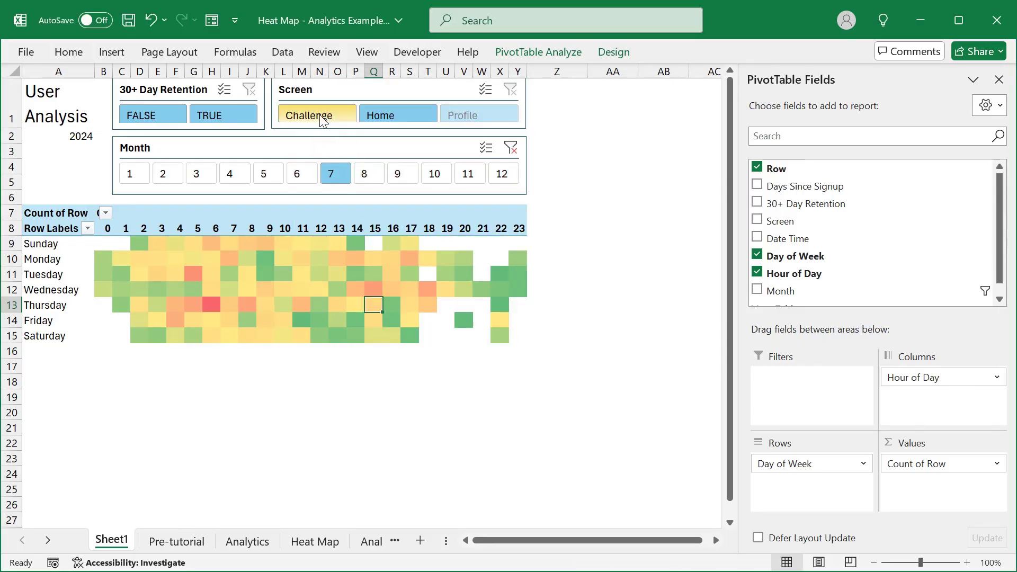